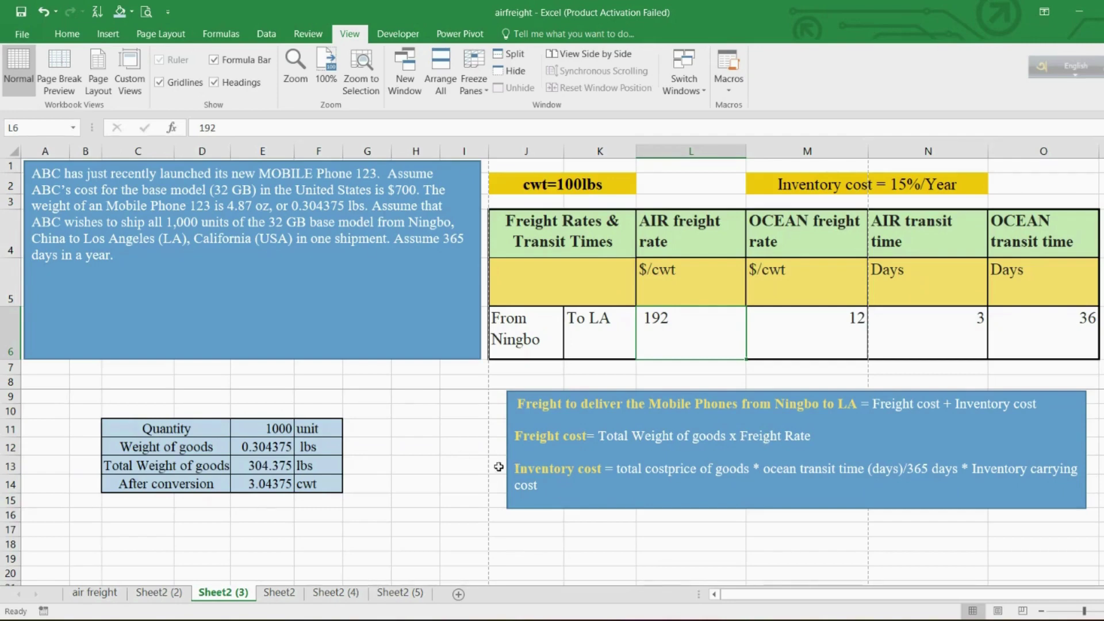
Highlight the 1,000 units in the problem text and the Inventory cost definition
left_click(524, 470)
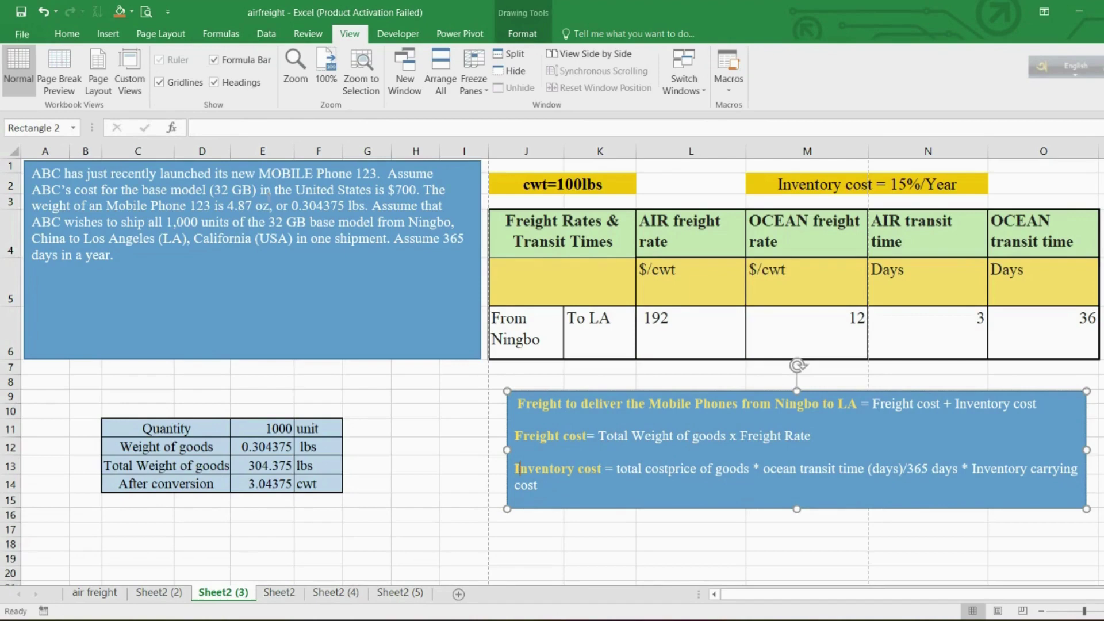
double_click(169, 222)
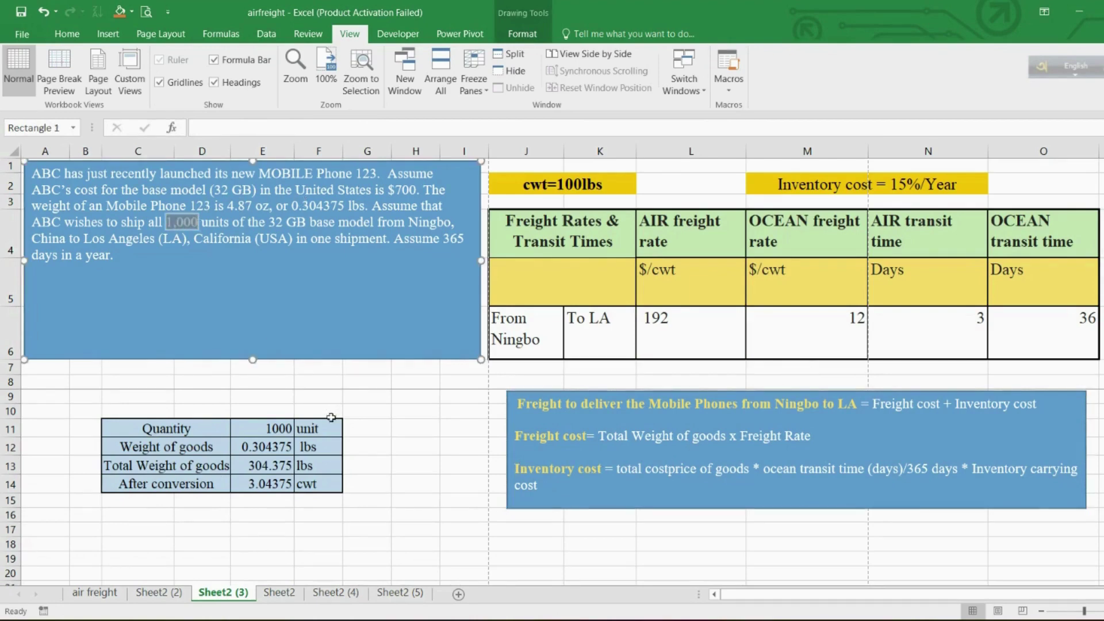
left_click(620, 472)
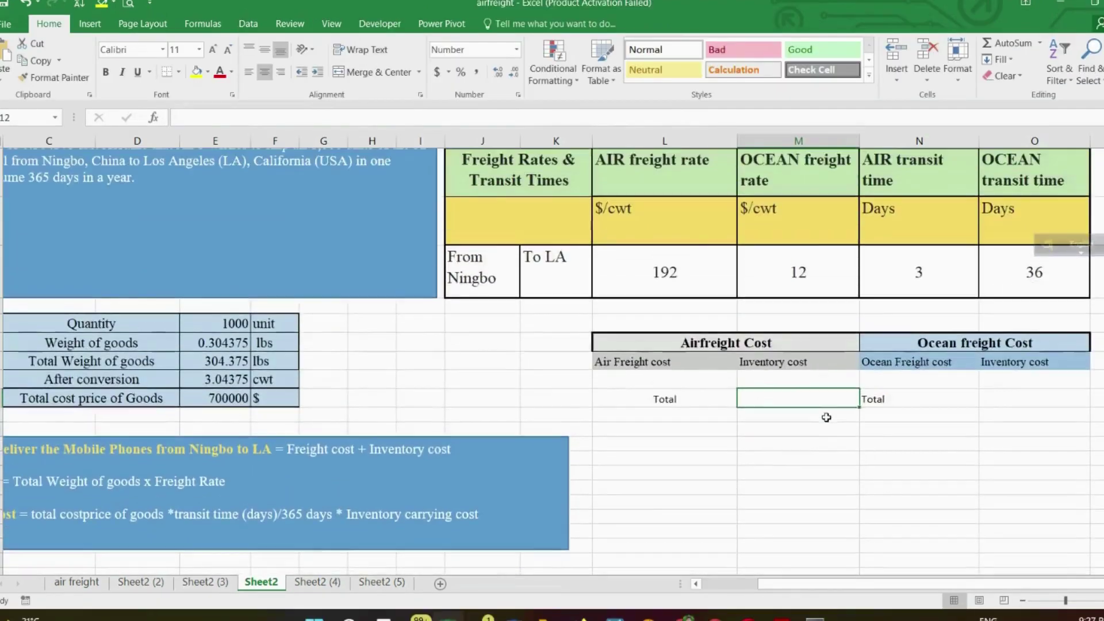
Check the goods formulas in E8:E12 and re-enter =700*1000 as Total cost price of Goods
scroll(826, 417, "up", 3)
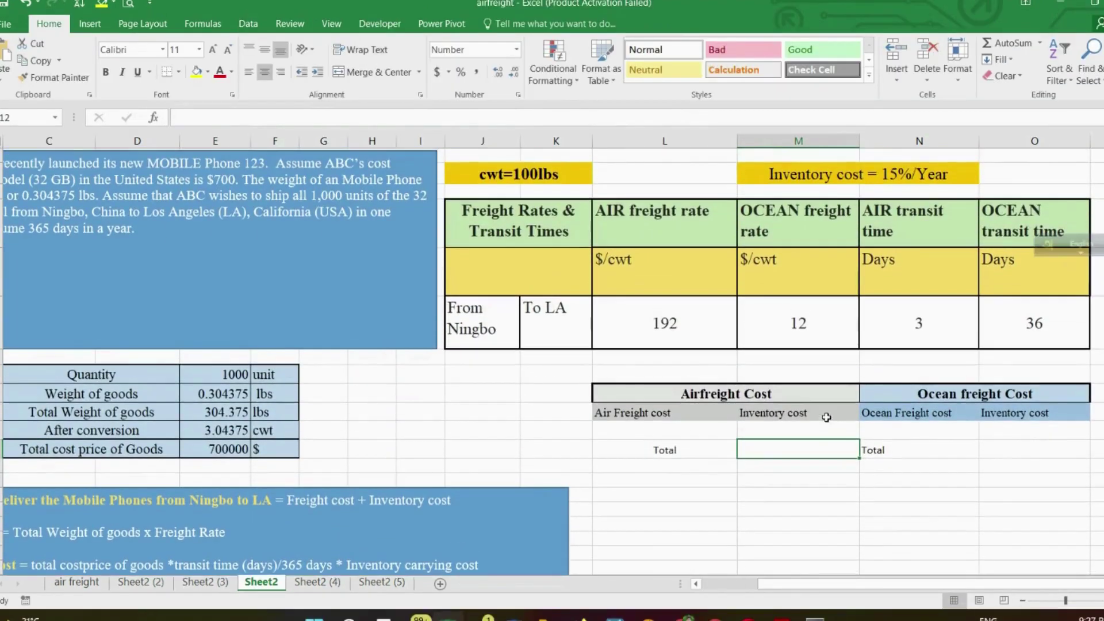
left_click(230, 375)
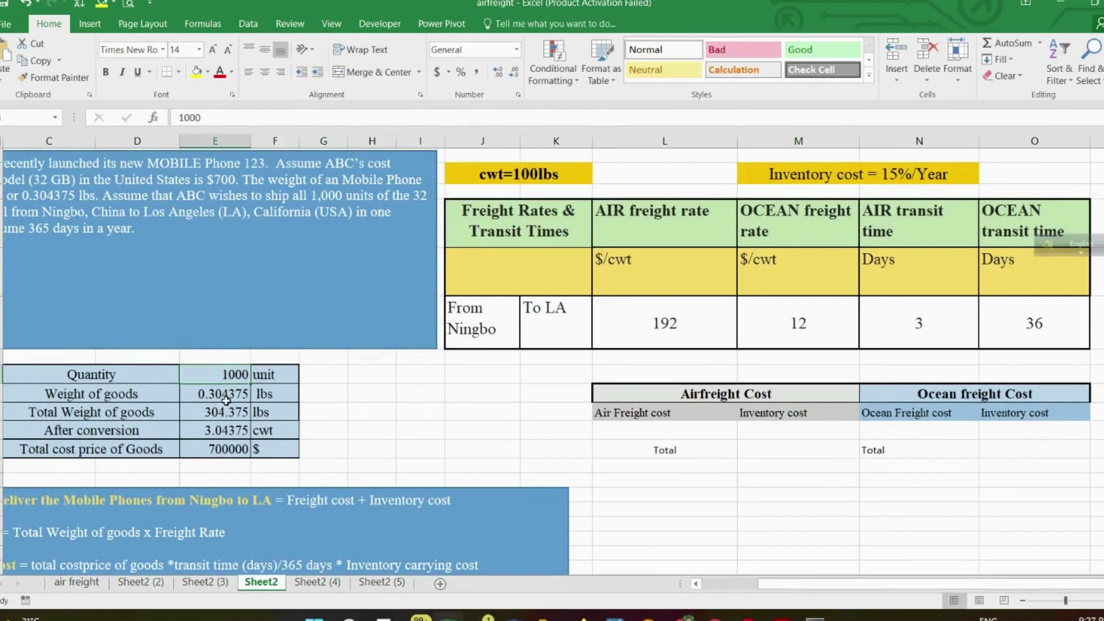
left_click(226, 400)
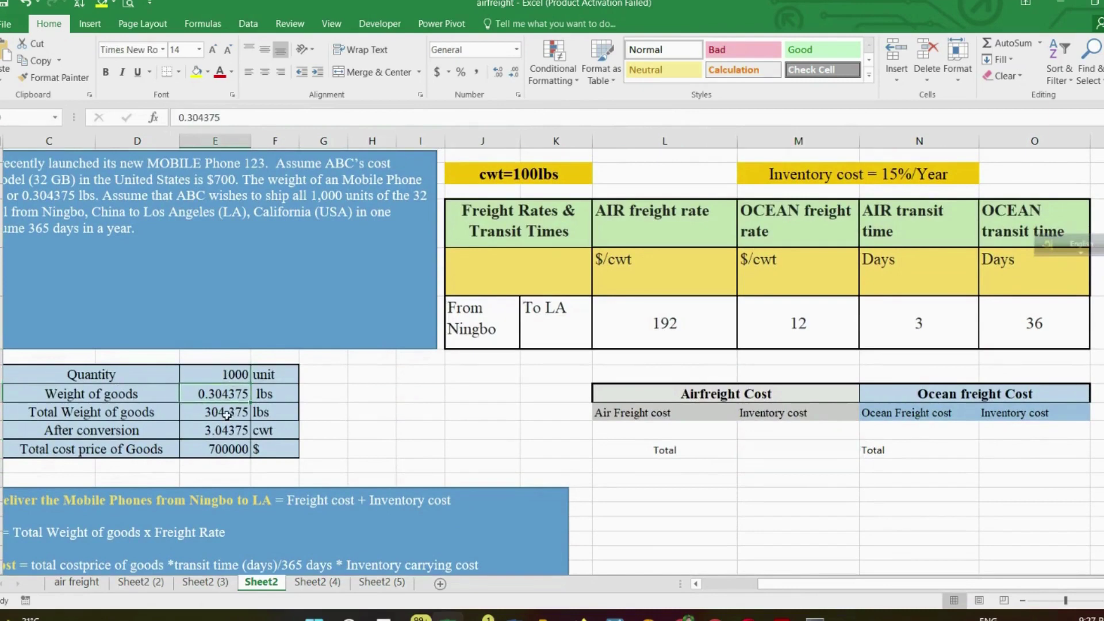
left_click(226, 413)
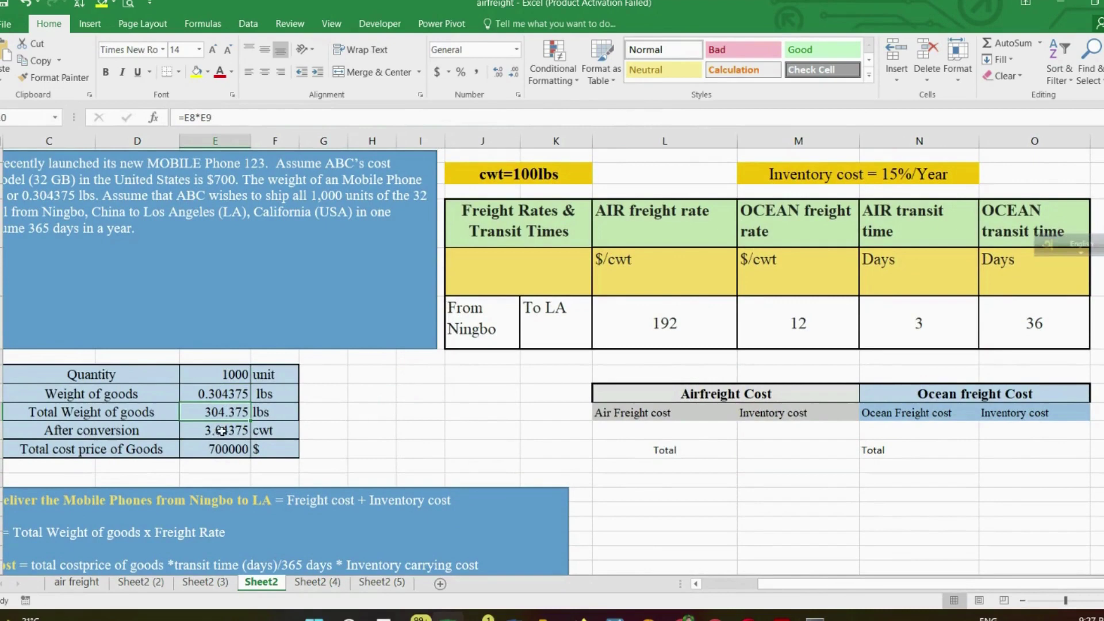
left_click(221, 430)
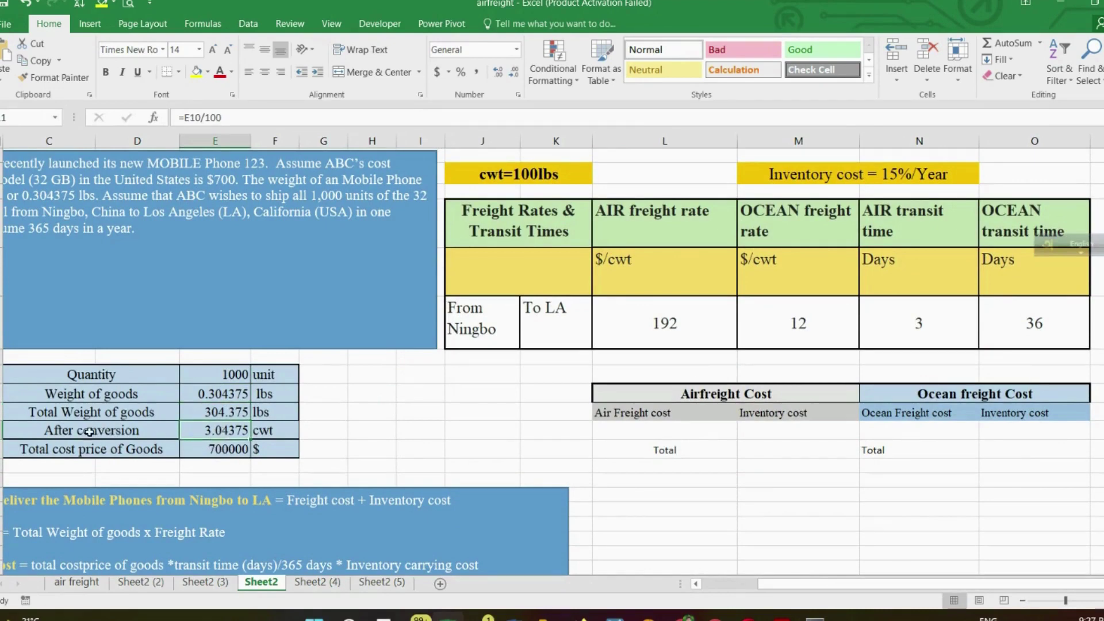
left_click(274, 430)
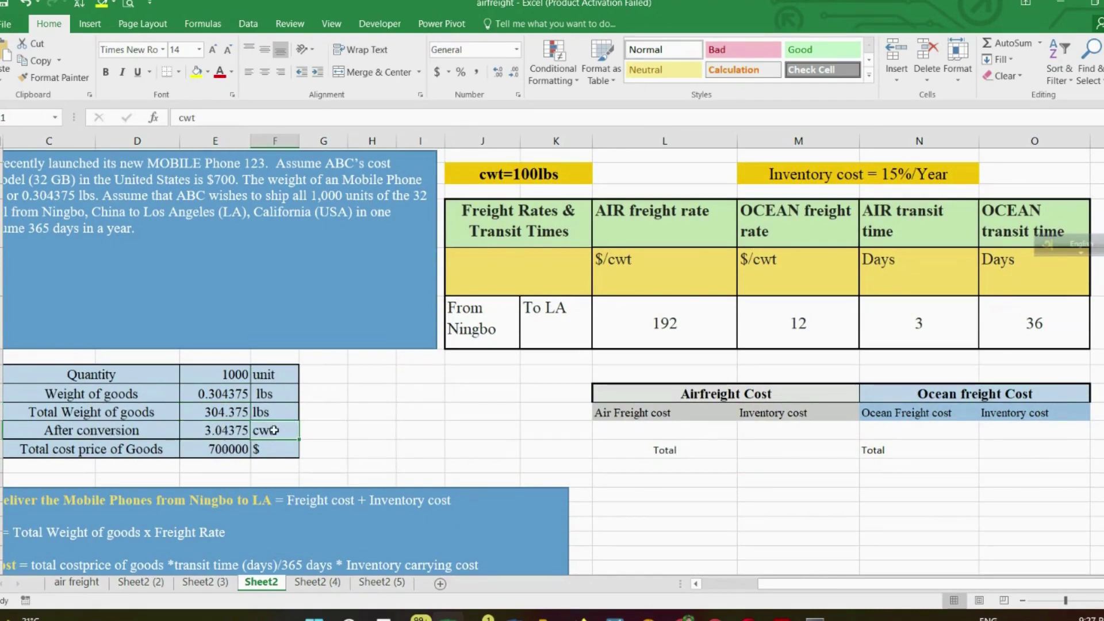
left_click(223, 448)
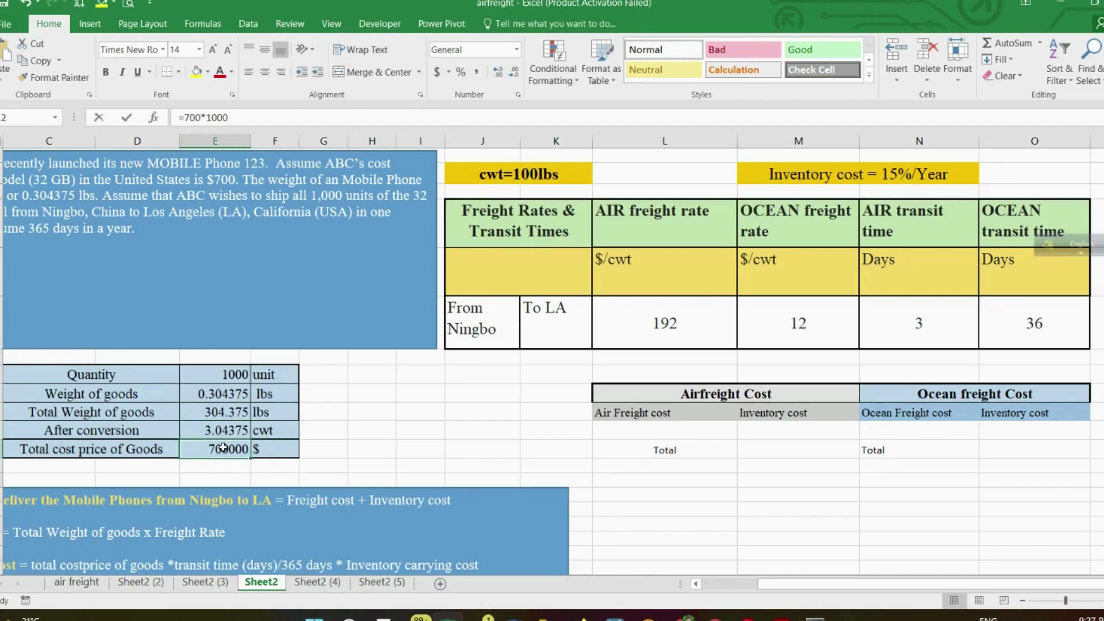
double_click(223, 448)
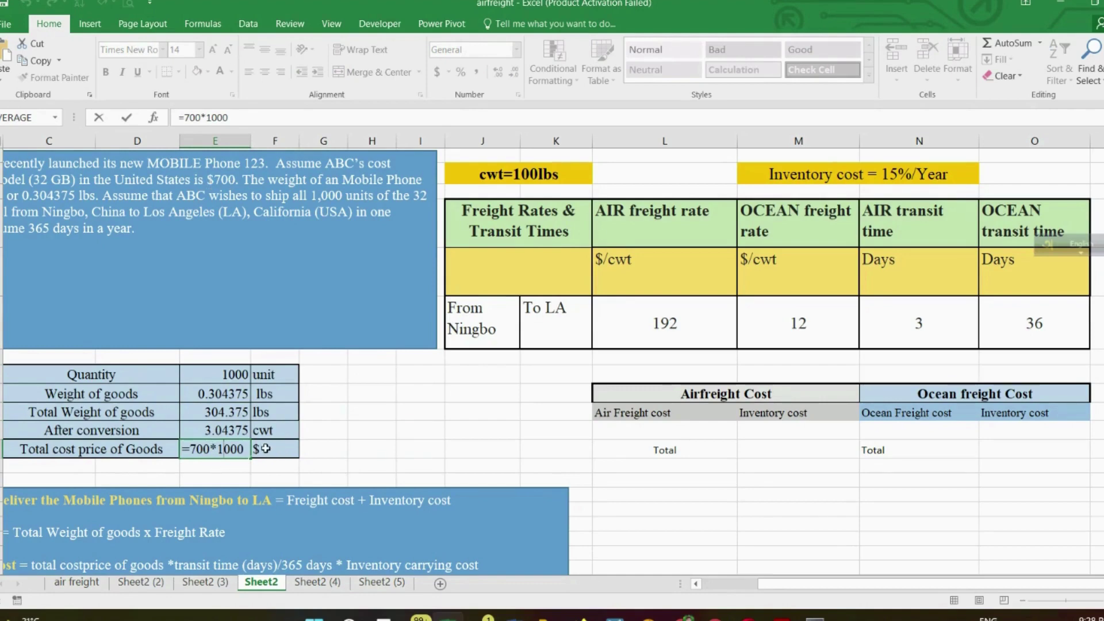
key("Return")
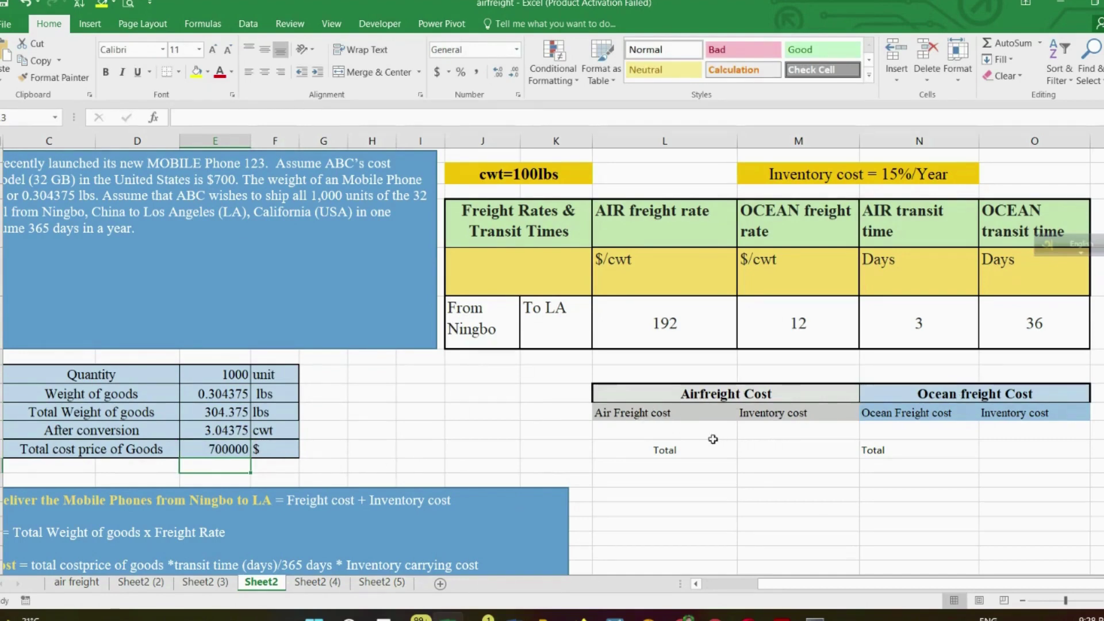
Select the empty Inventory cost and Total cells in the air and ocean cost tables
left_click(777, 432)
left_click(882, 433)
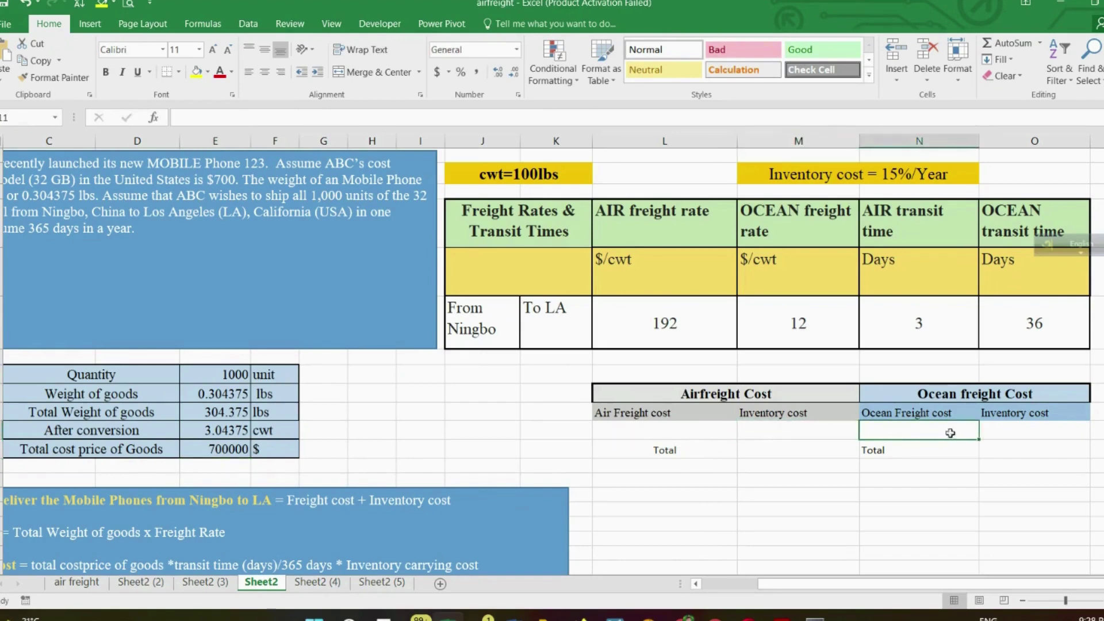
left_click(925, 451)
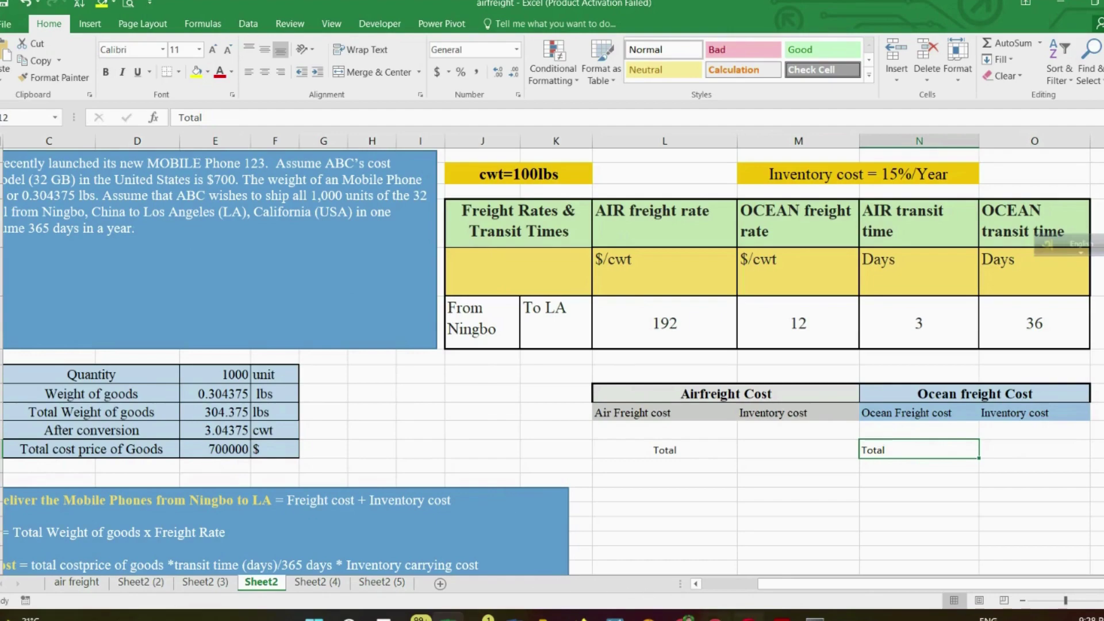
scroll(573, 556, "down", 4)
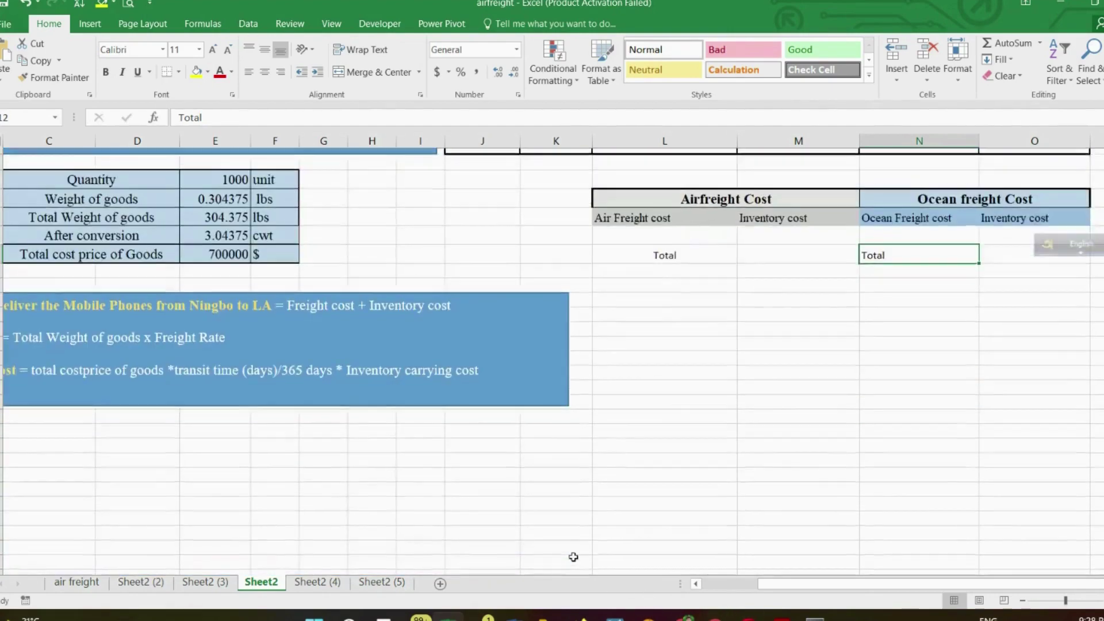
scroll(573, 556, "up", 3)
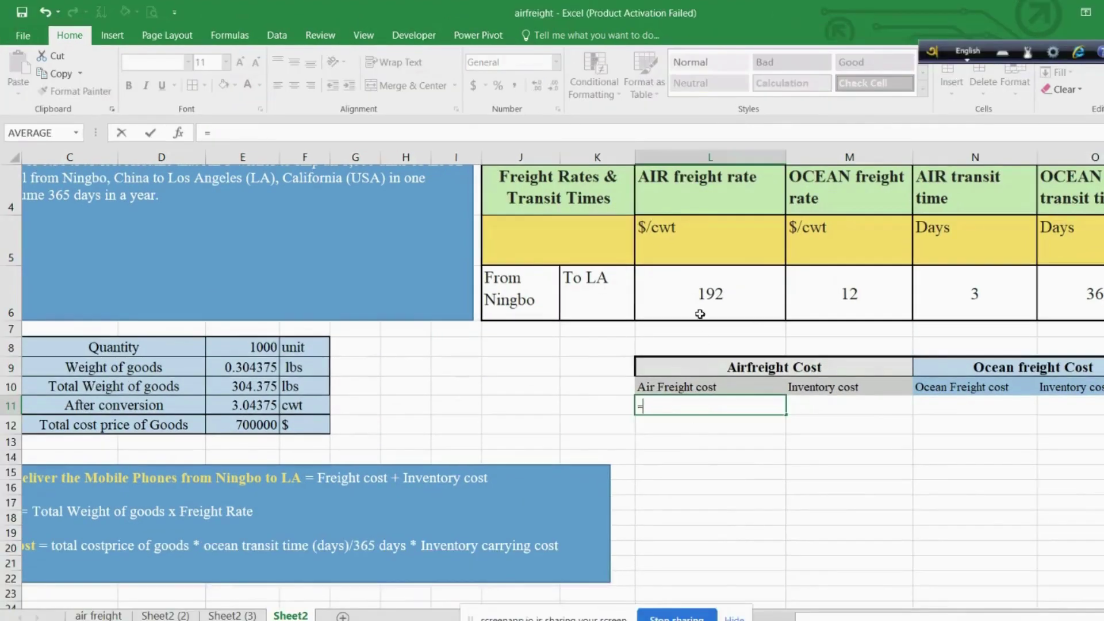
Complete the Air Freight cost as air rate times weight in cwt, giving 584.4
left_click(695, 301)
type("*")
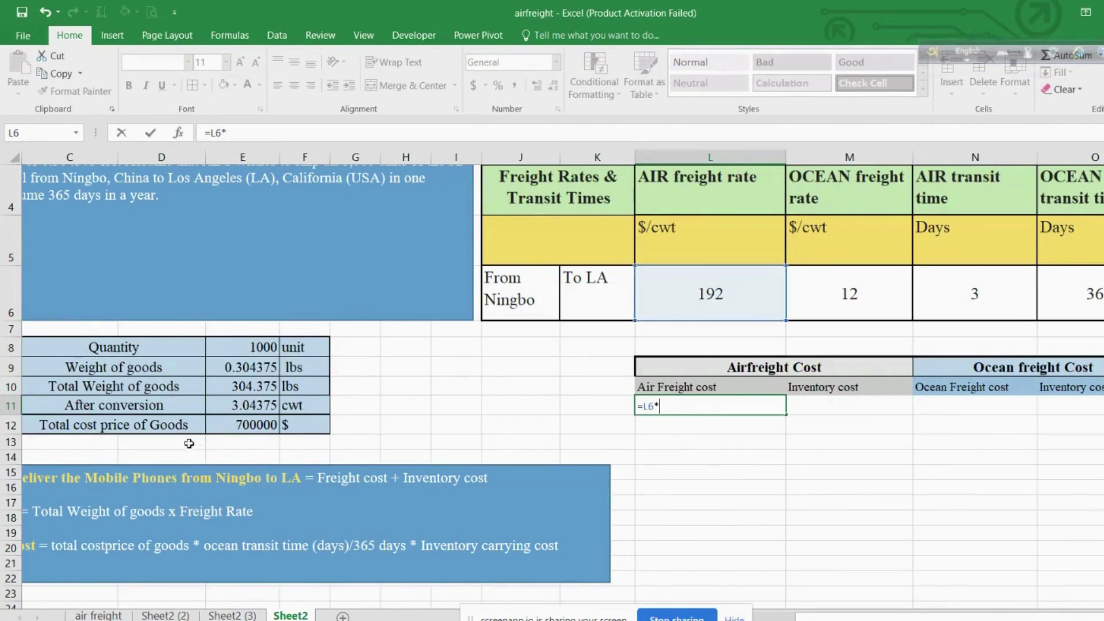
left_click(246, 406)
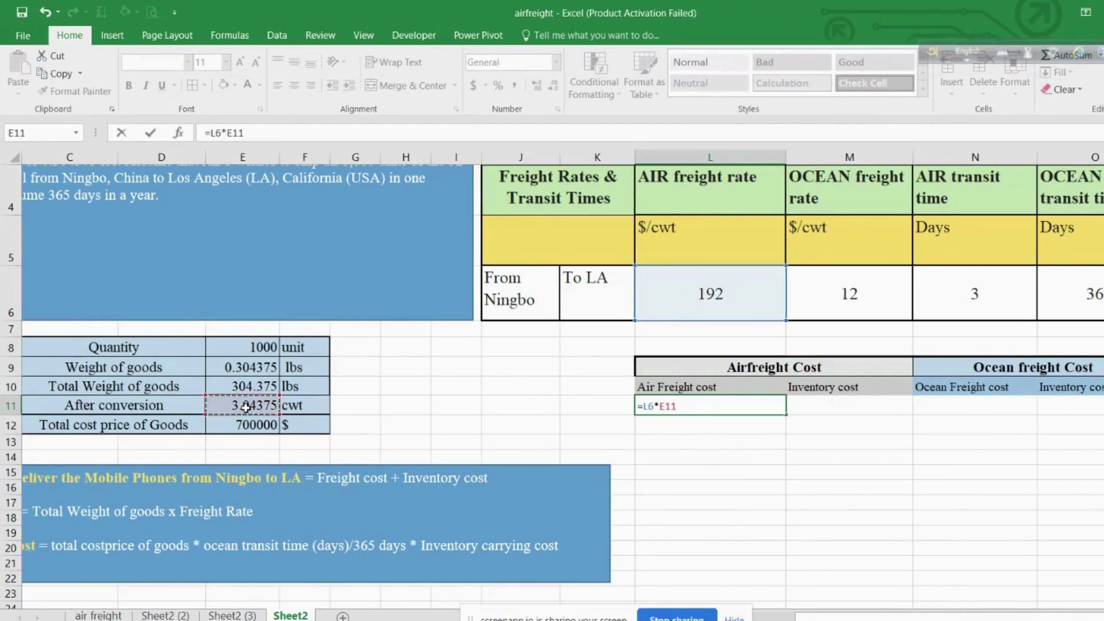
key("Return")
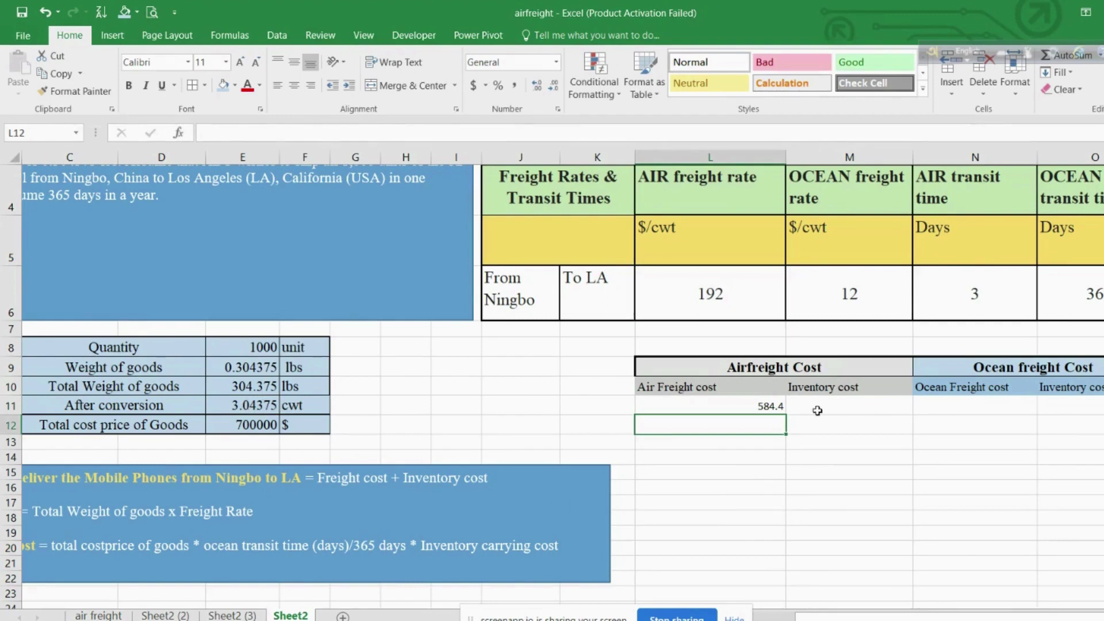
Enter =E12*(N6/365)*15% in M11 for air inventory cost 863.01, then begin N11's formula
left_click(814, 408)
type("=")
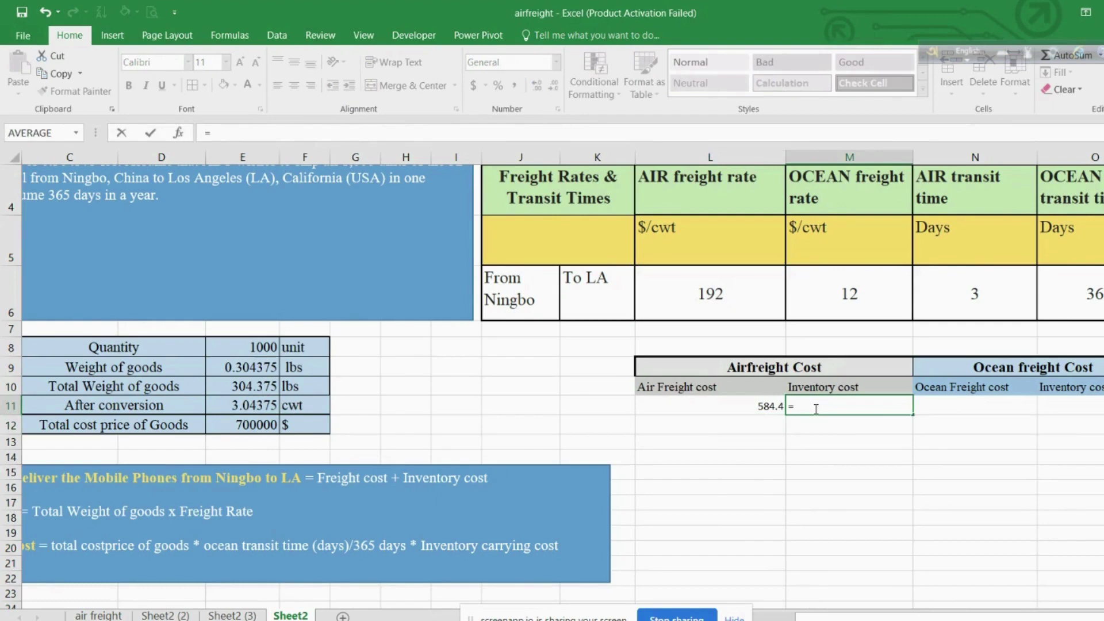
left_click(256, 428)
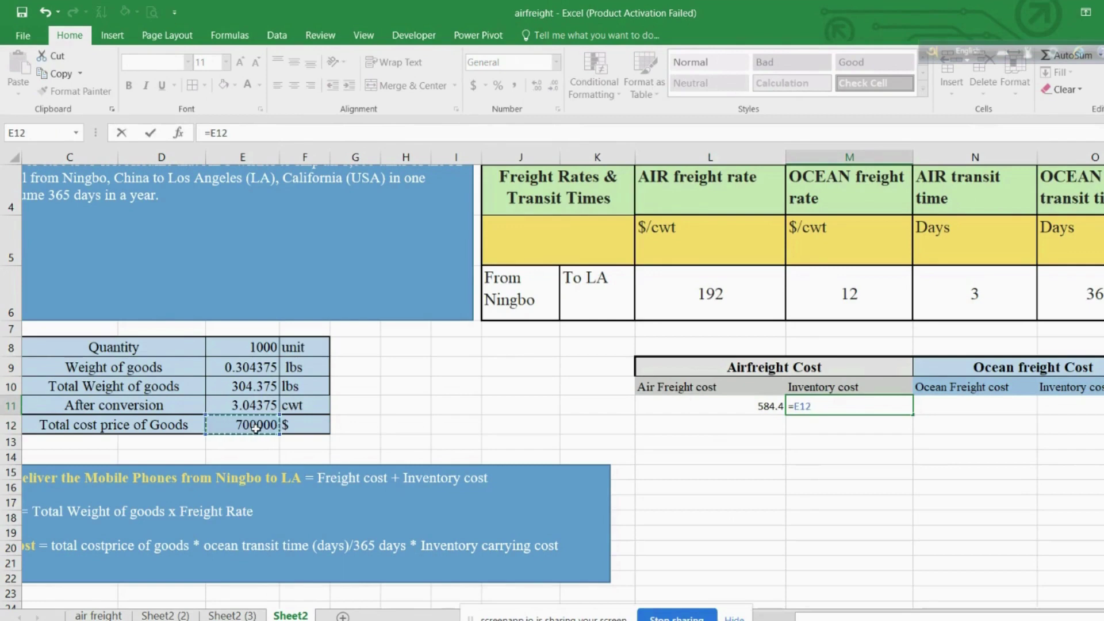
type("*")
left_click(983, 293)
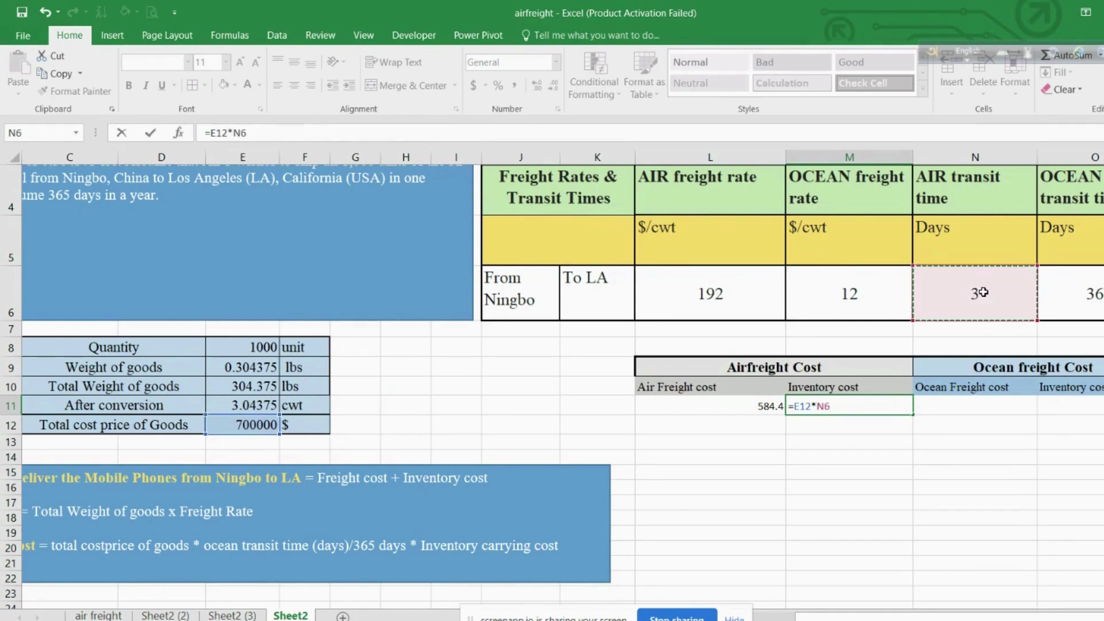
type("/365")
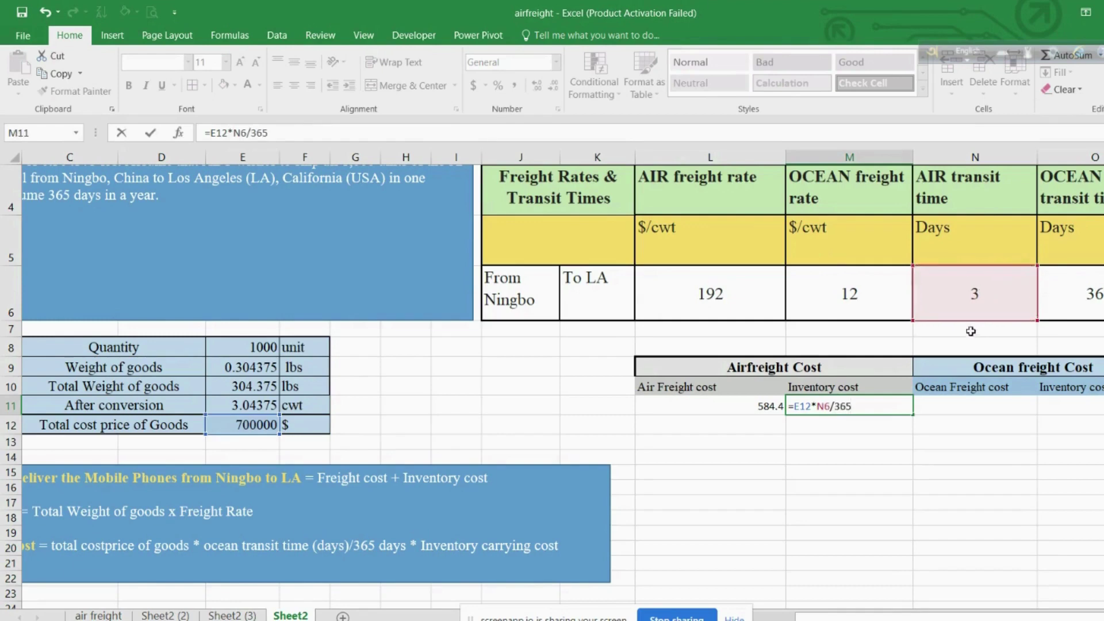
left_click(817, 406)
type("(")
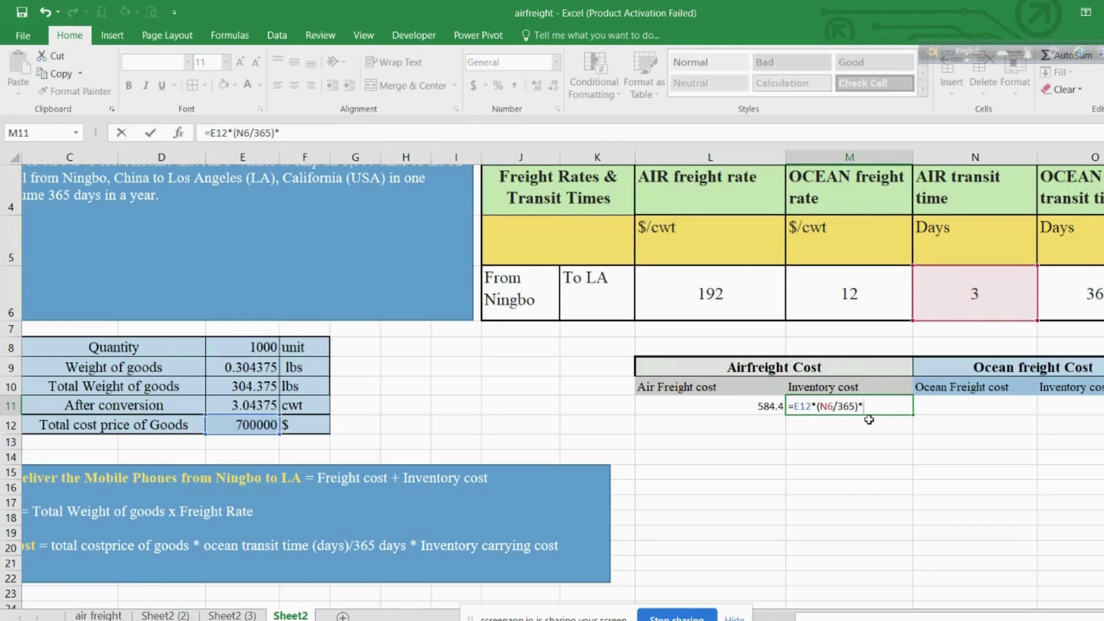
scroll(865, 411, "up", 1)
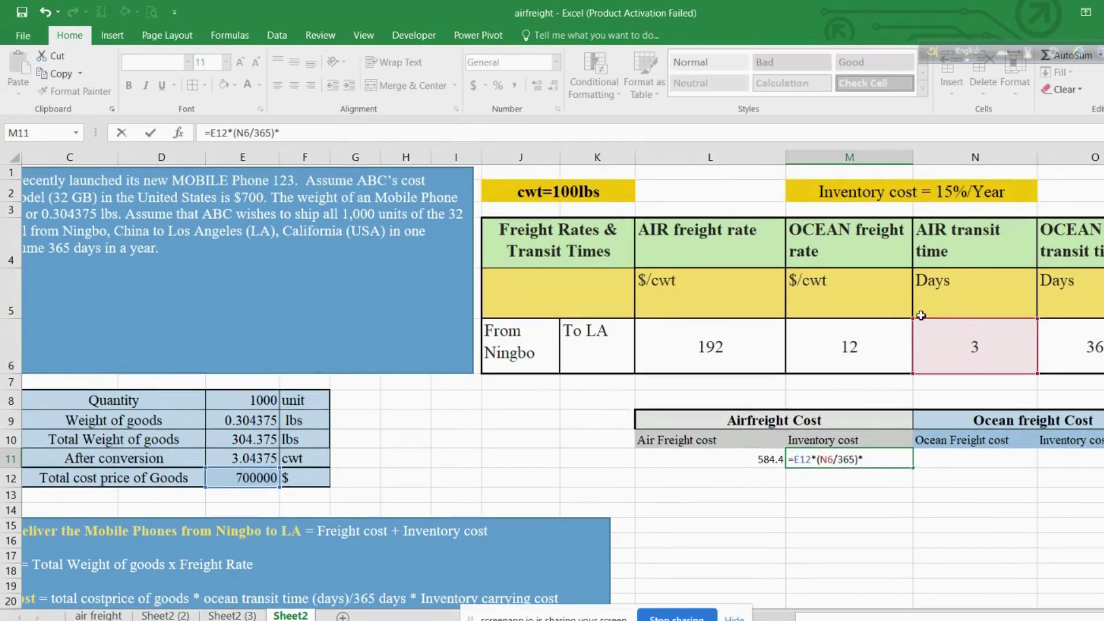
type("15%")
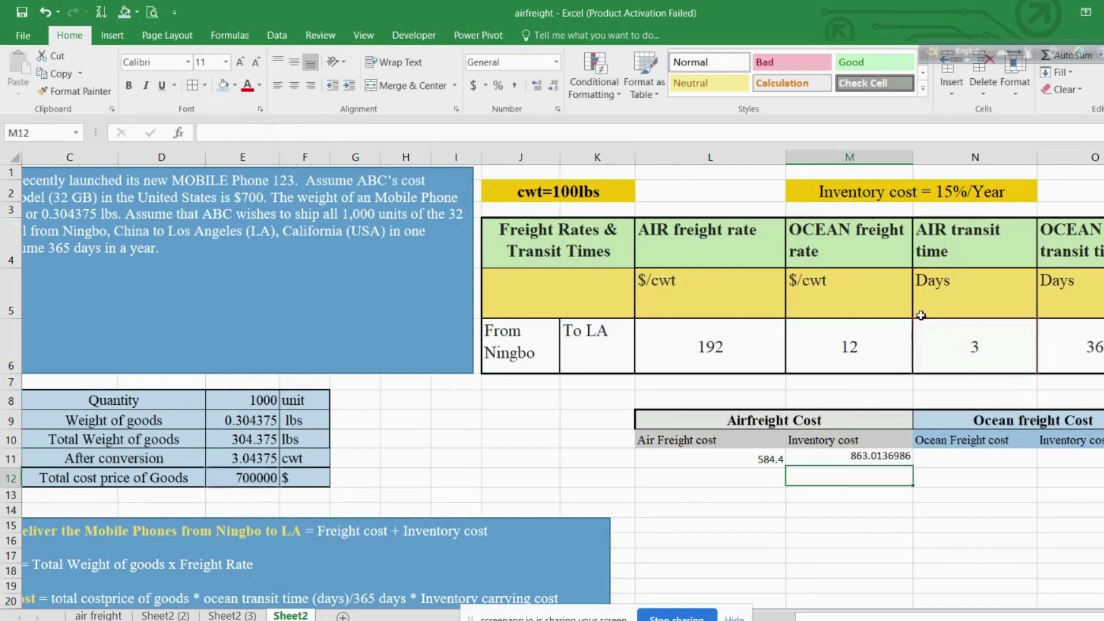
left_click(895, 461)
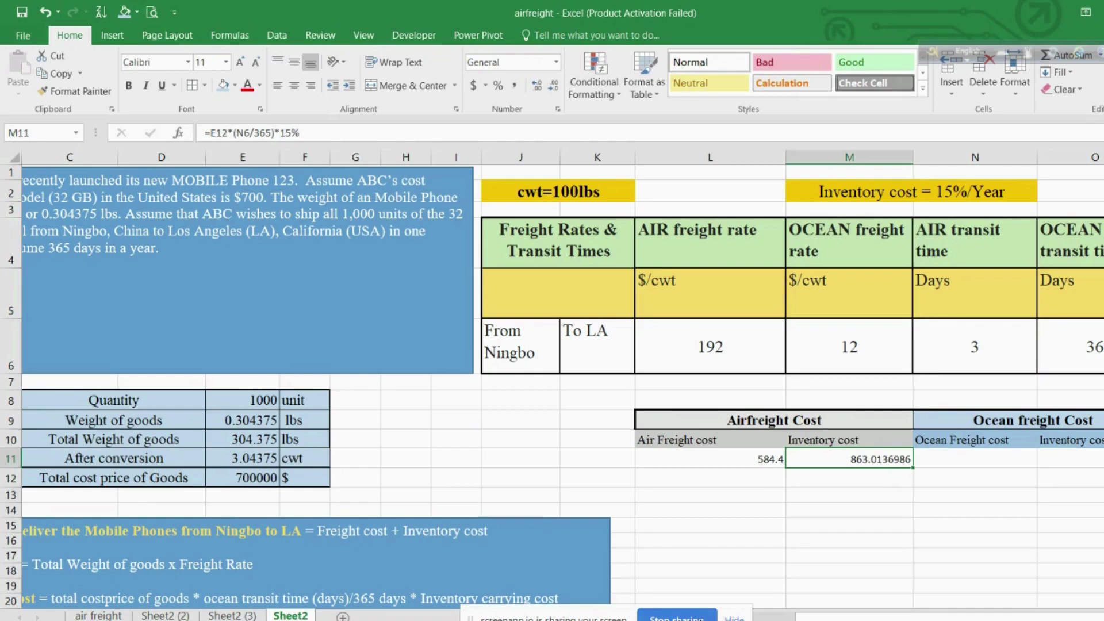
left_click(950, 459)
type("=")
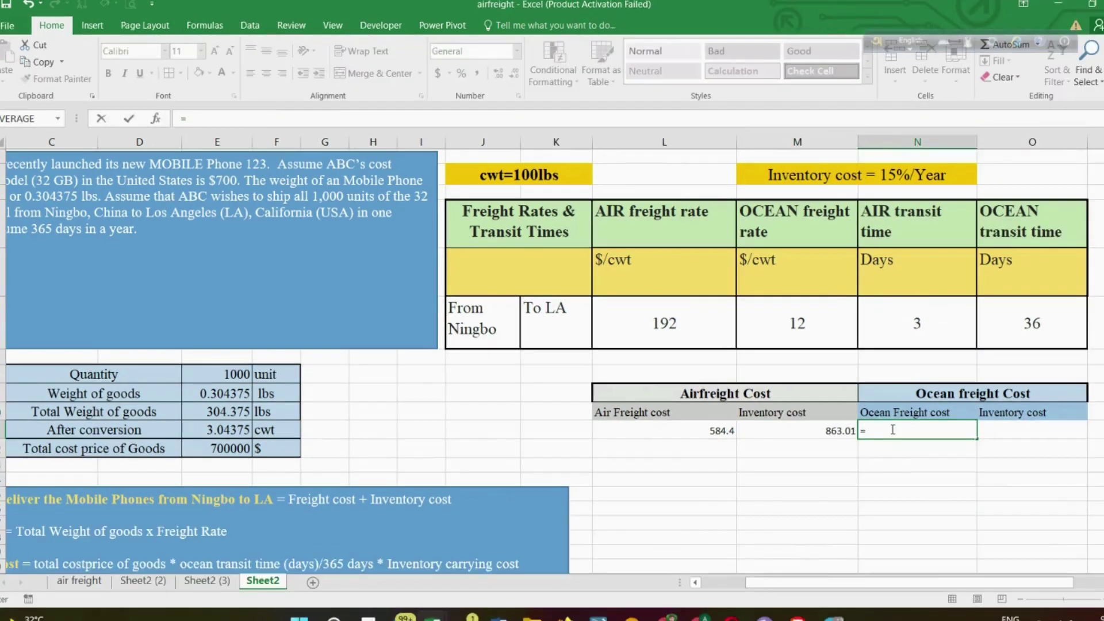
Finish the ocean freight cost in N11 as =E11*M6, giving 36.525
left_click(228, 431)
type("*")
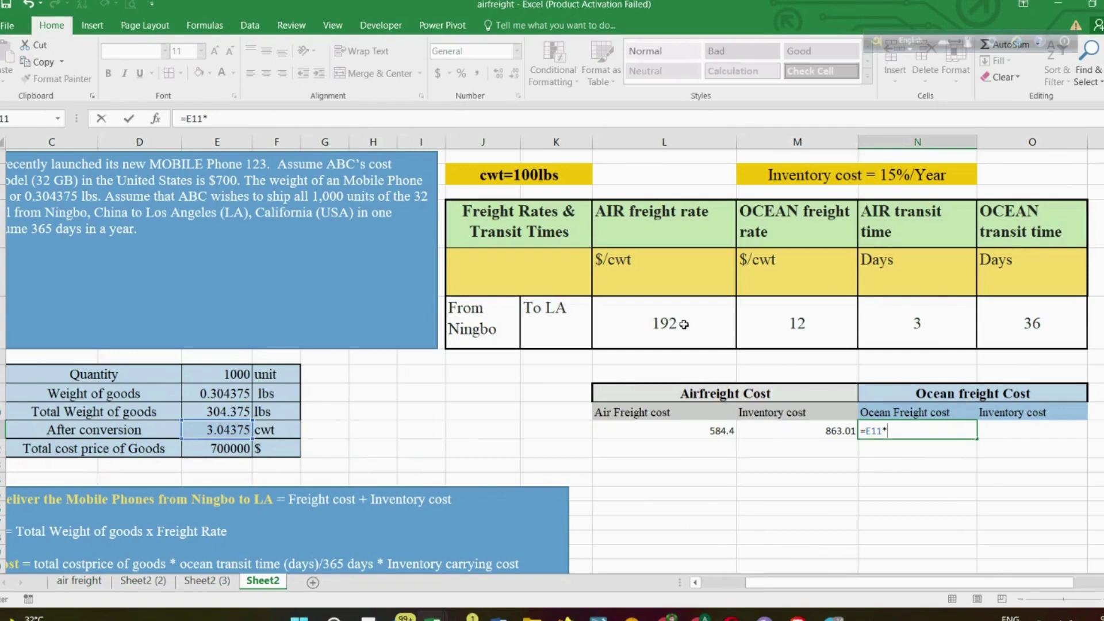
left_click(791, 323)
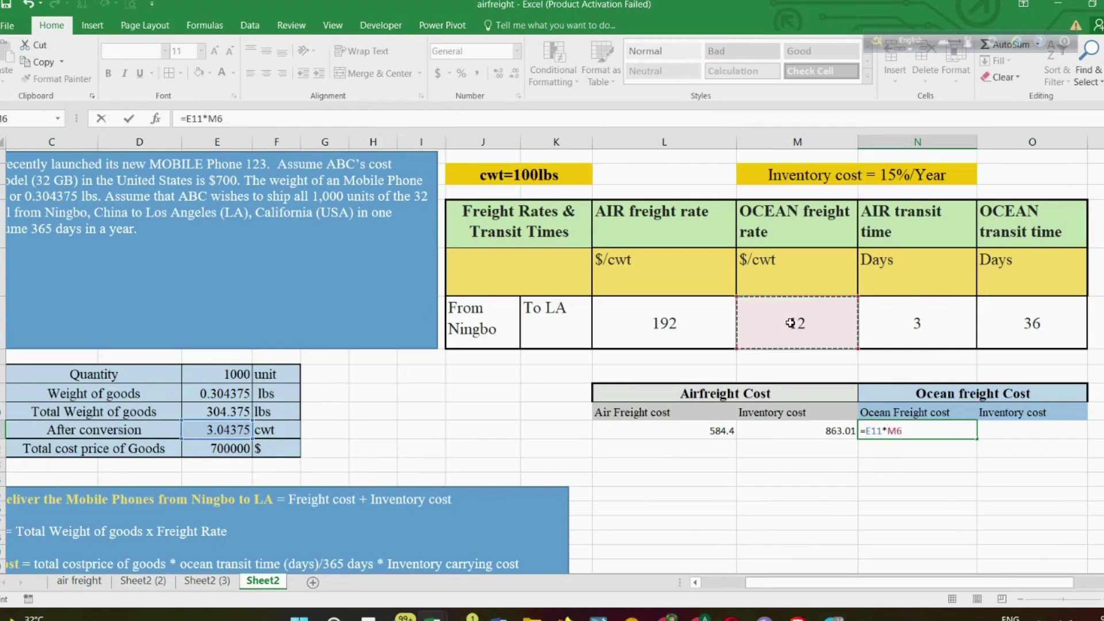
key("Return")
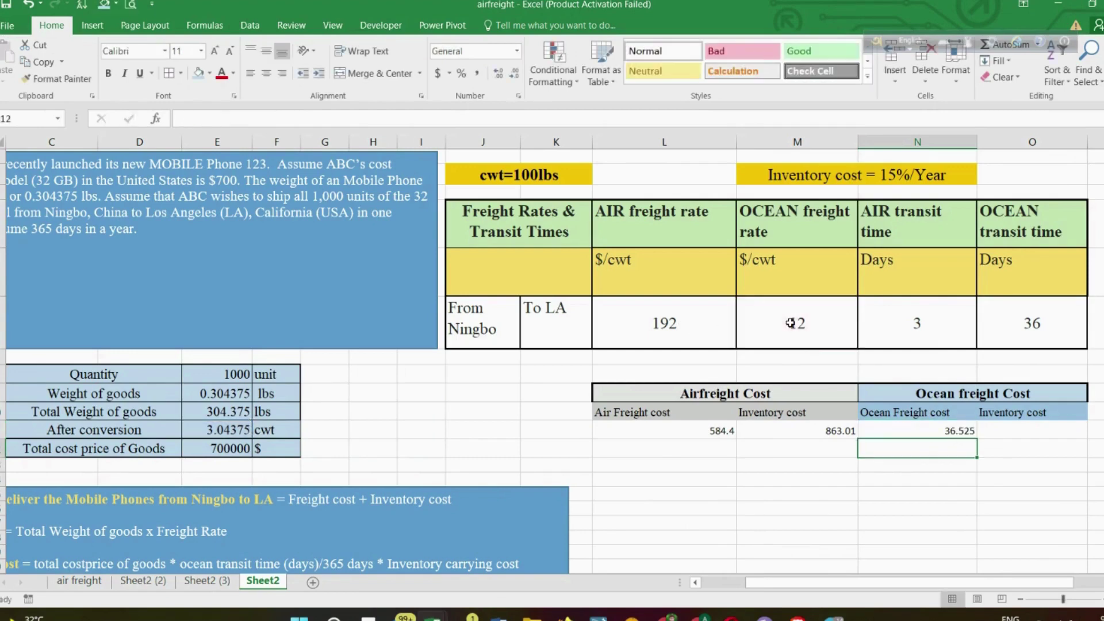
Enter =E12*(O6/365)*15% in O11 for an ocean inventory cost of 10356.16438
left_click(999, 432)
type("=")
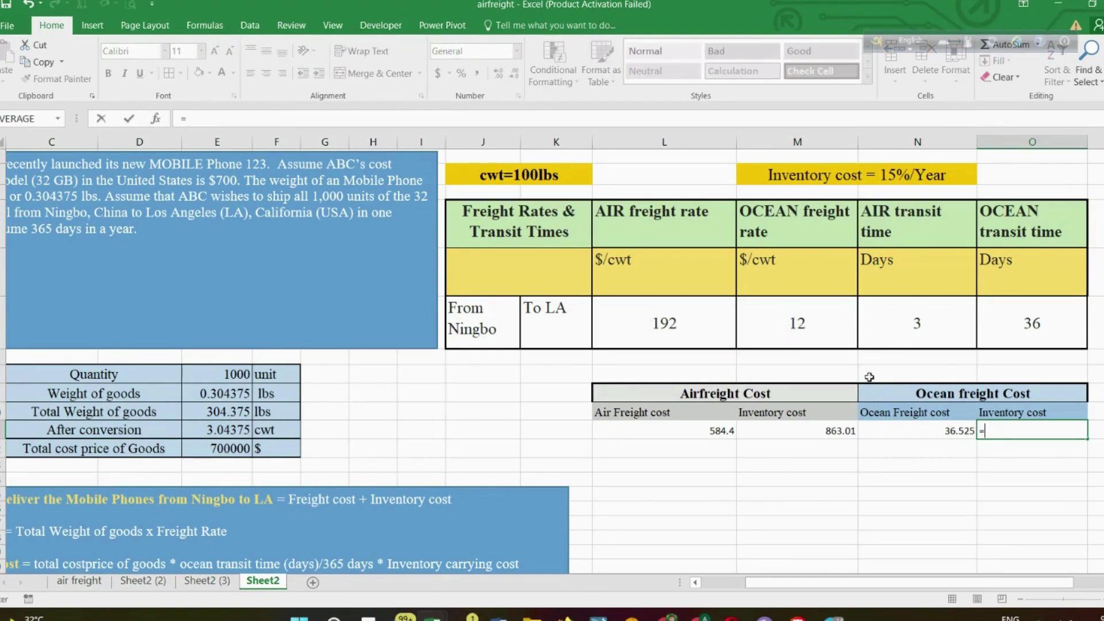
left_click(234, 448)
type("*")
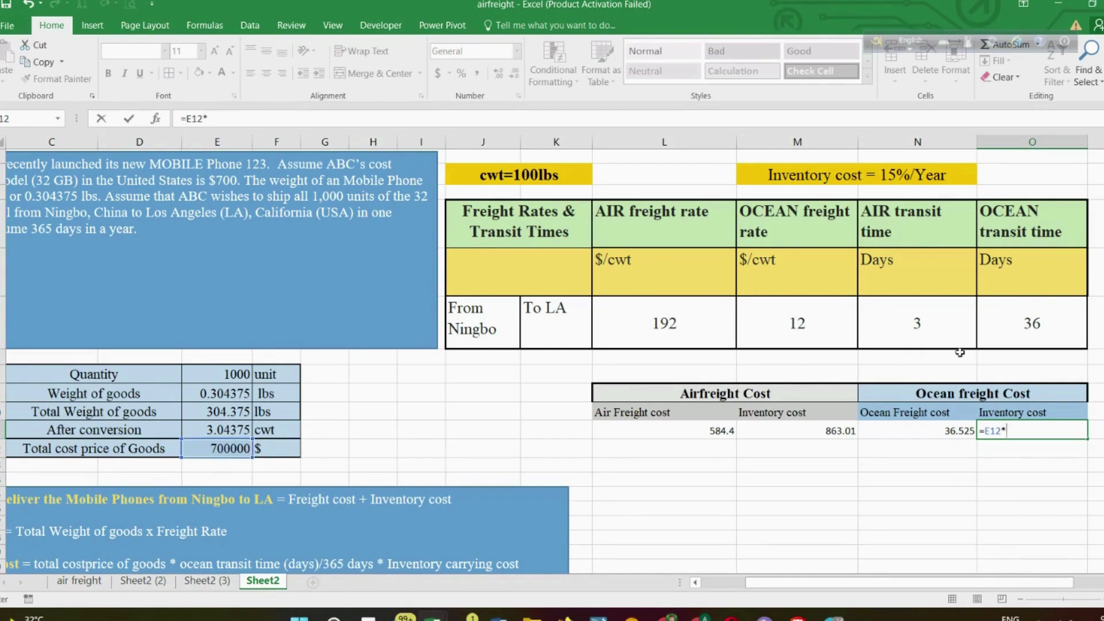
left_click(1038, 330)
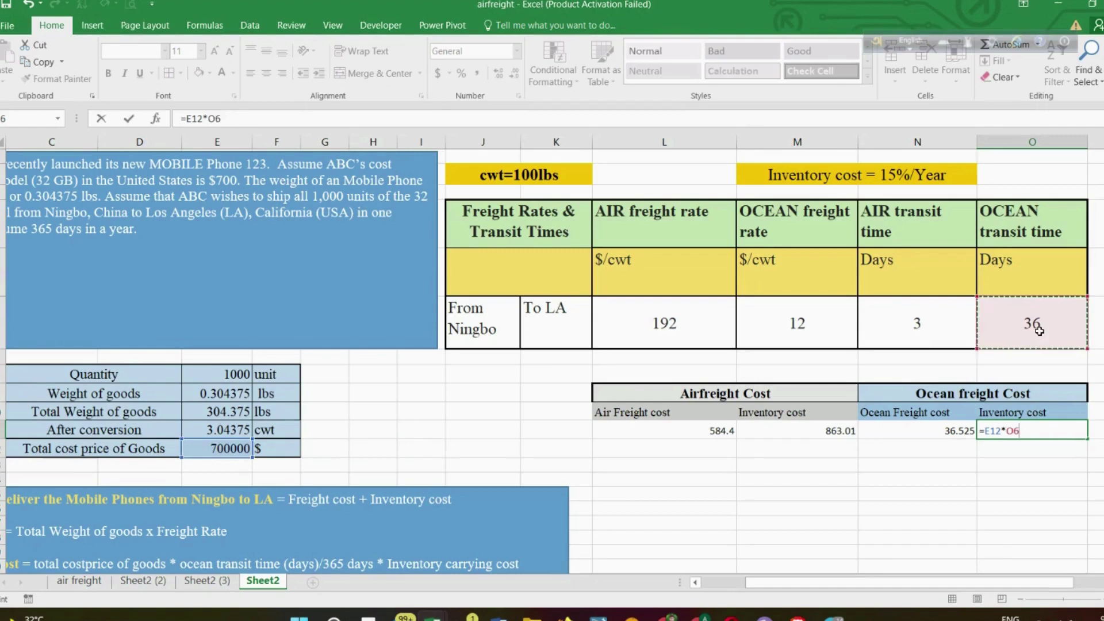
left_click(1008, 430)
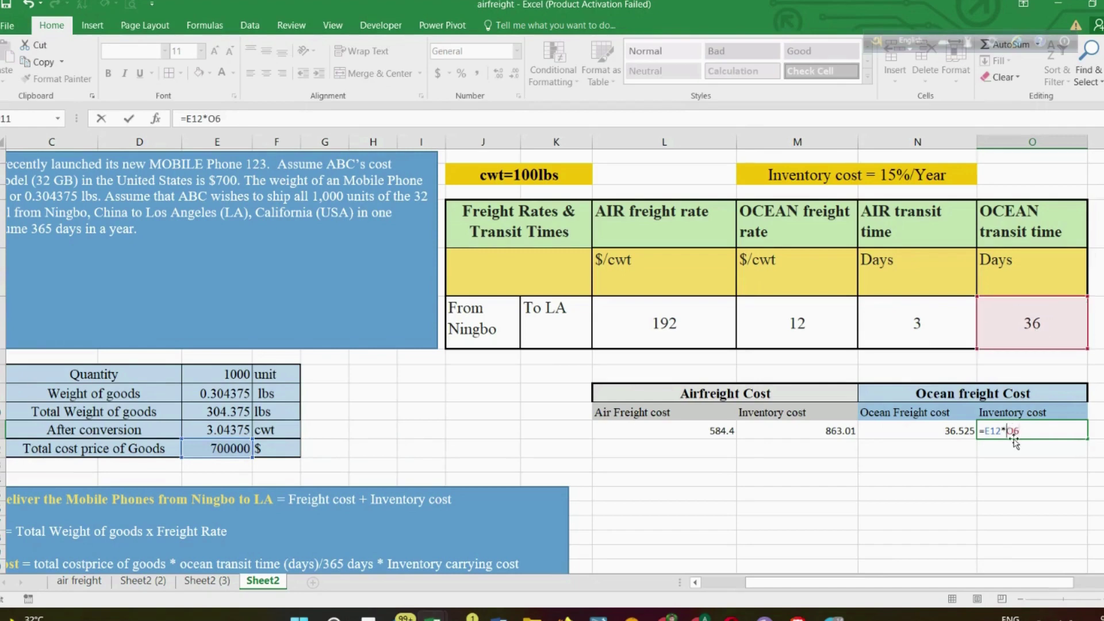
type("(365")
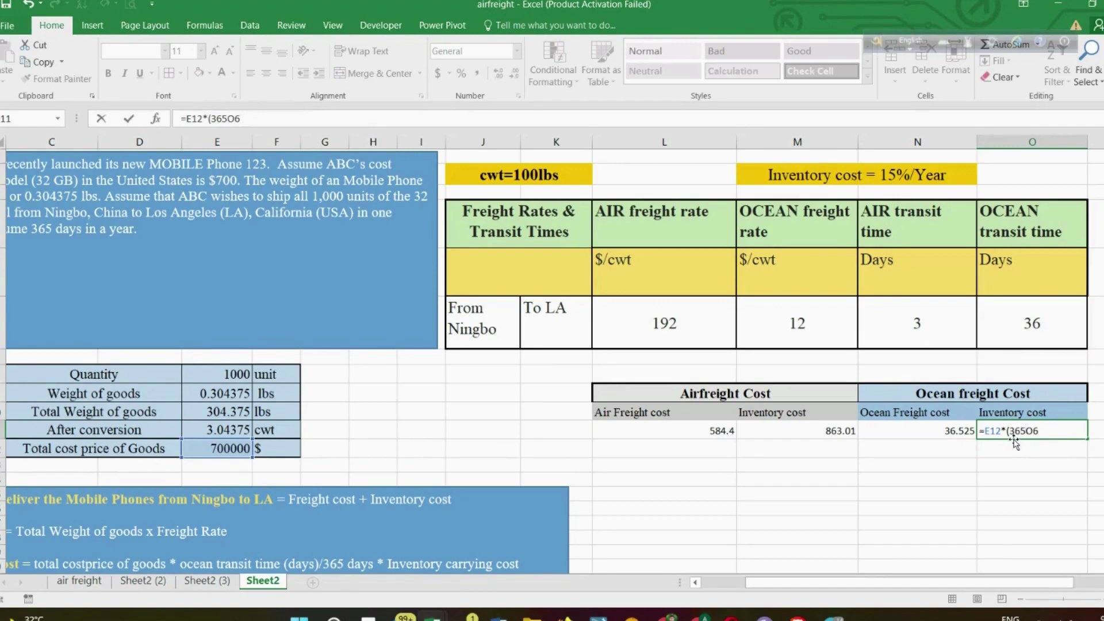
key("BackSpace")
key("BackSpace")
key("BackSpace")
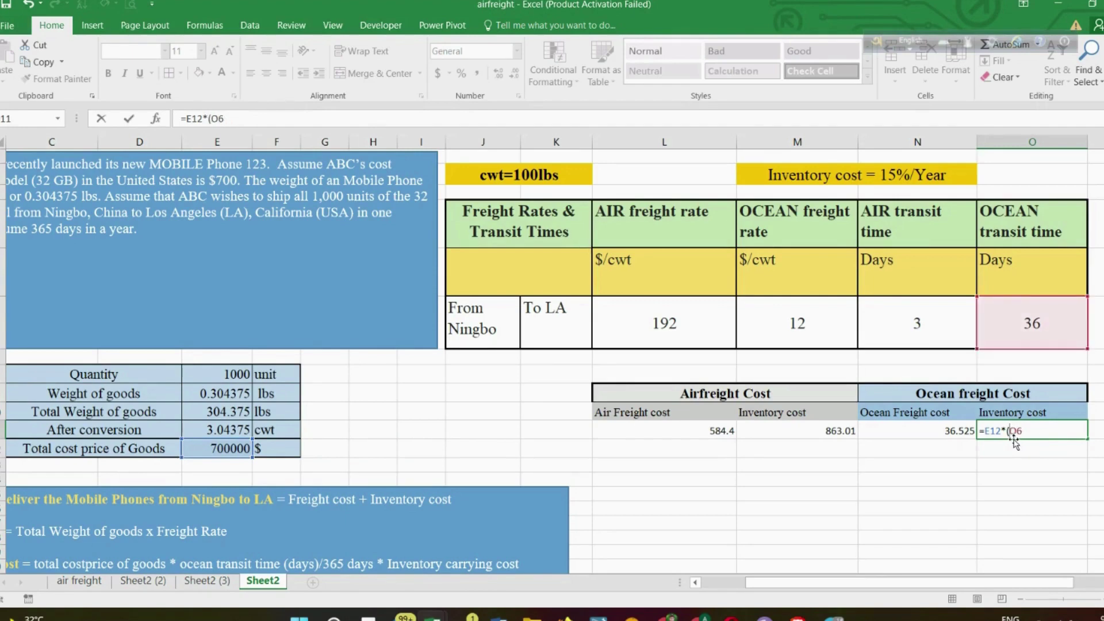
type("/365")
scroll(470, 448, "down", 1)
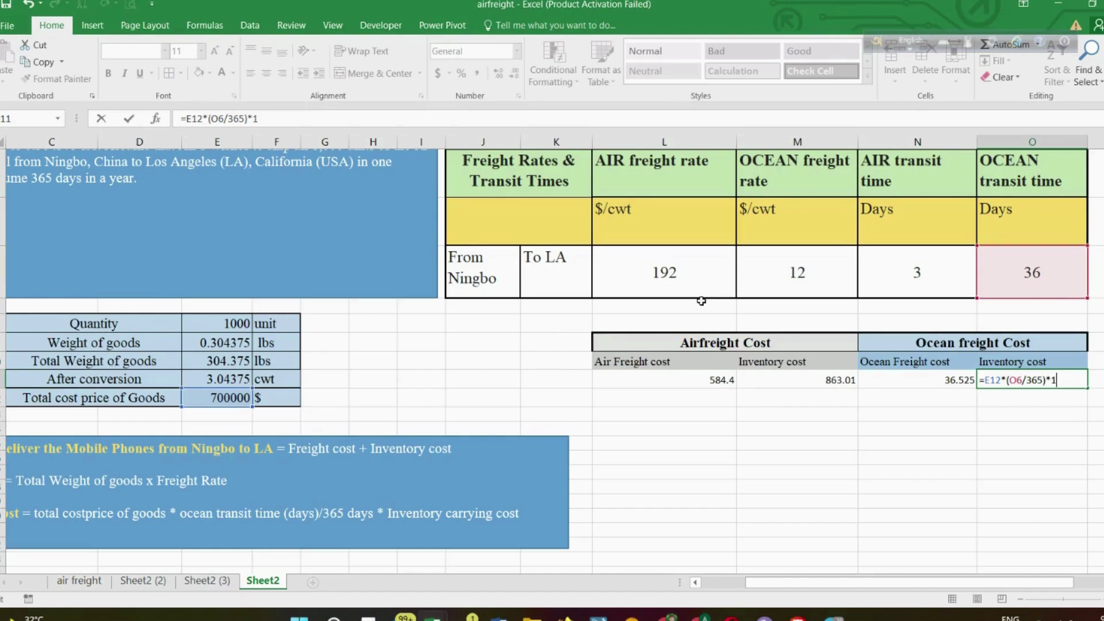
type("5%")
key("Return")
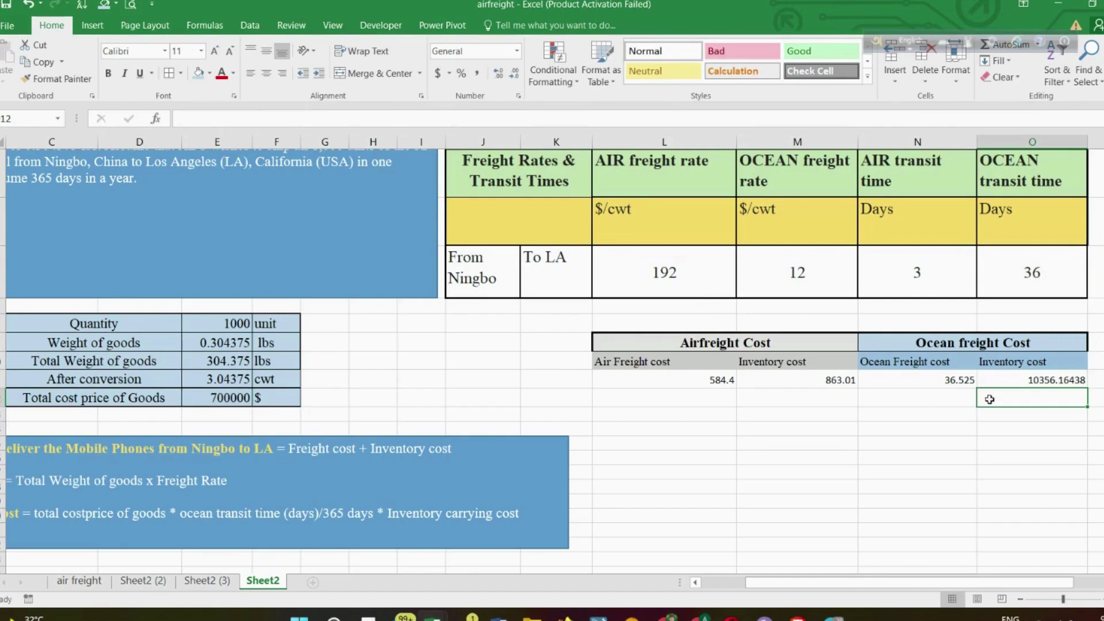
double_click(1017, 380)
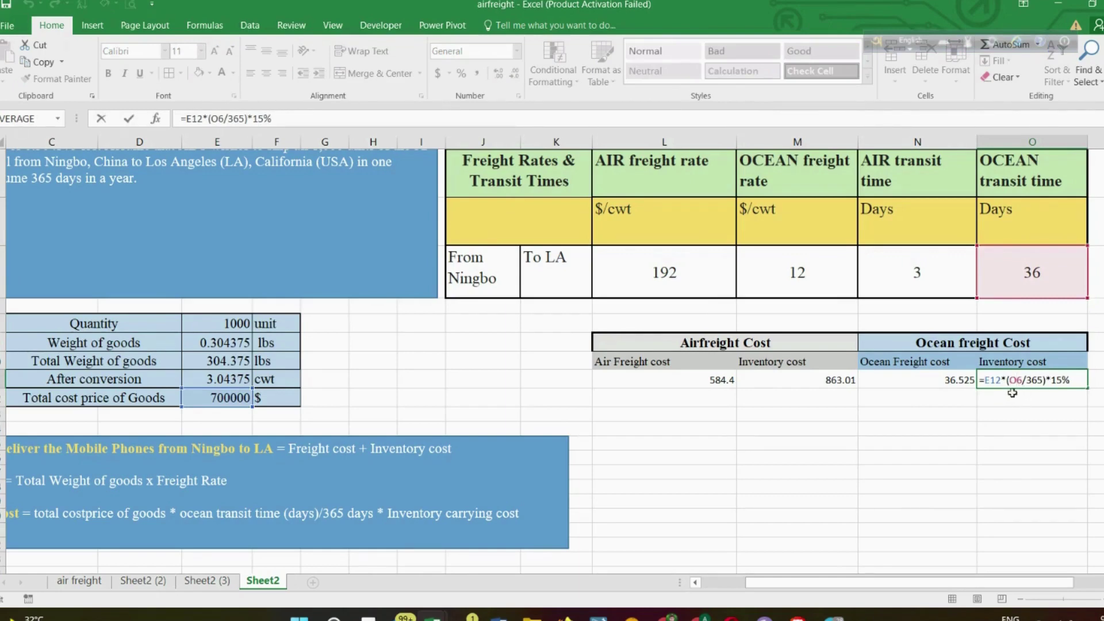
key("ctrl+Return")
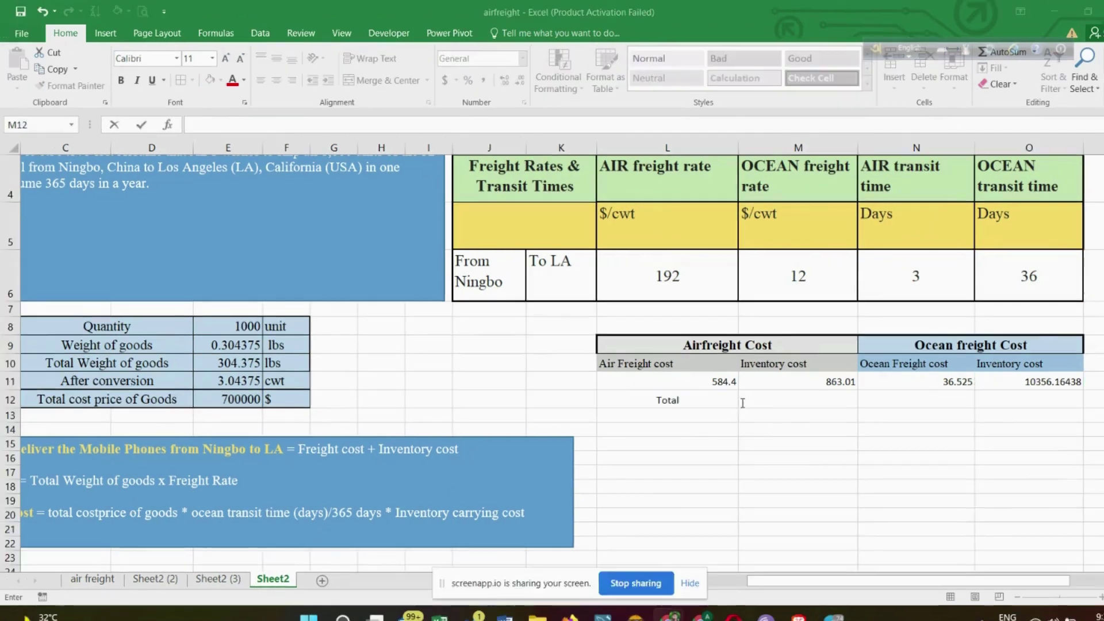
Sum air freight and air inventory cost with =L11+M11 for an air total of 1447.41
left_click(742, 399)
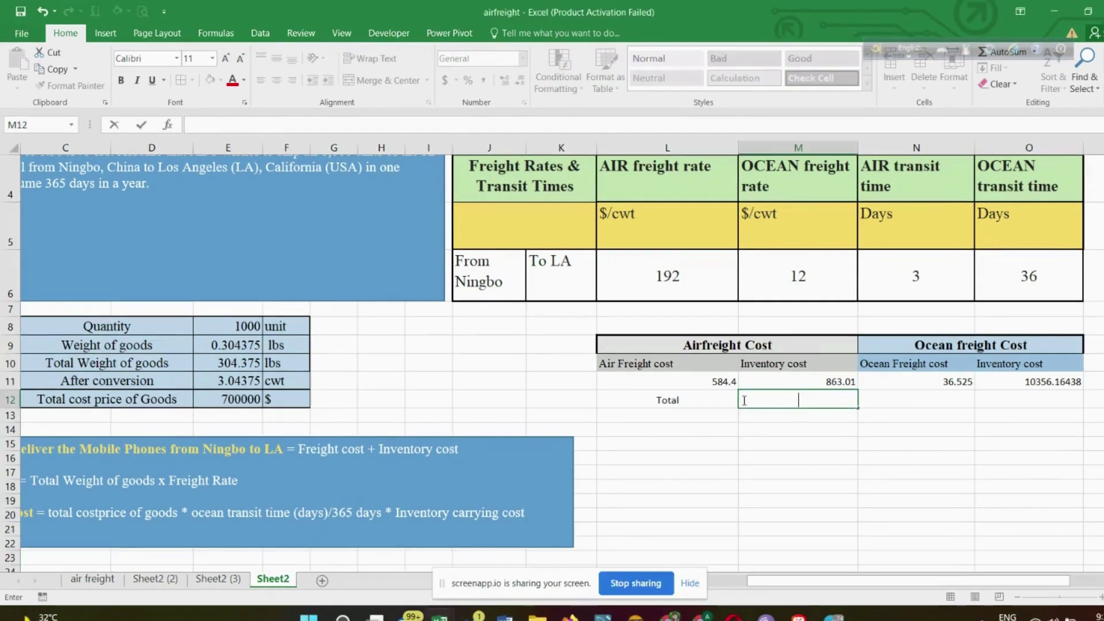
type("=")
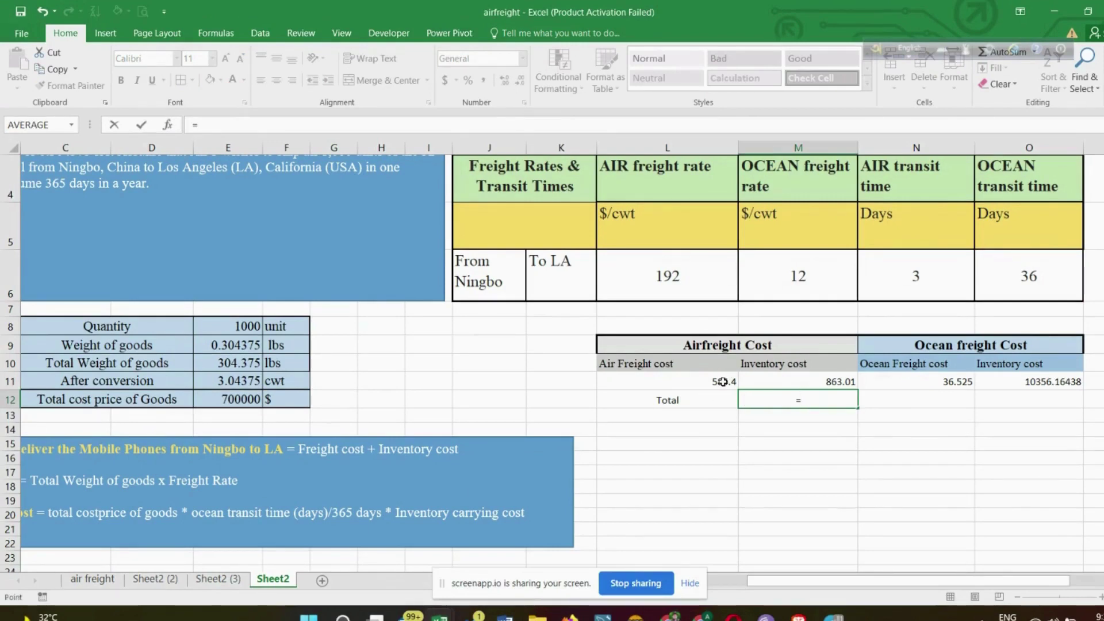
left_click(724, 383)
type("+")
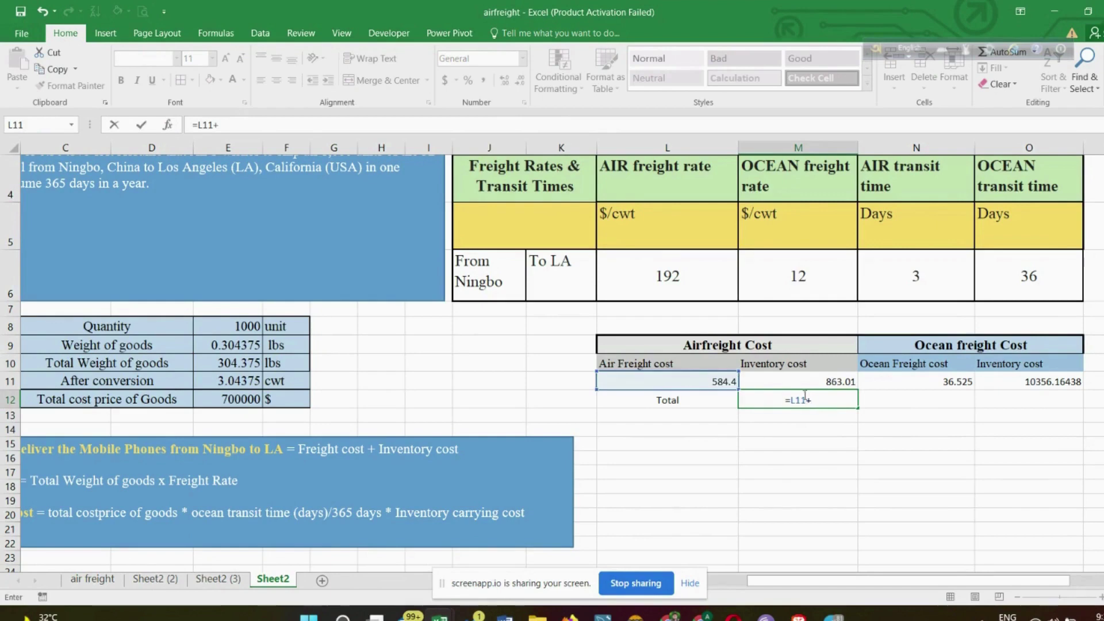
left_click(839, 382)
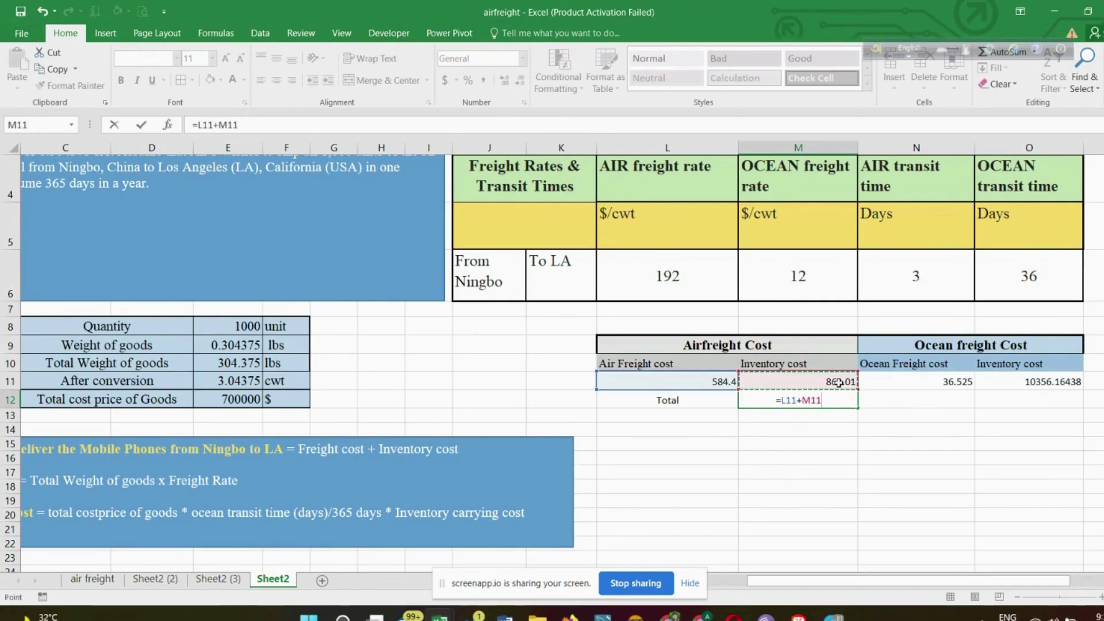
key("Return")
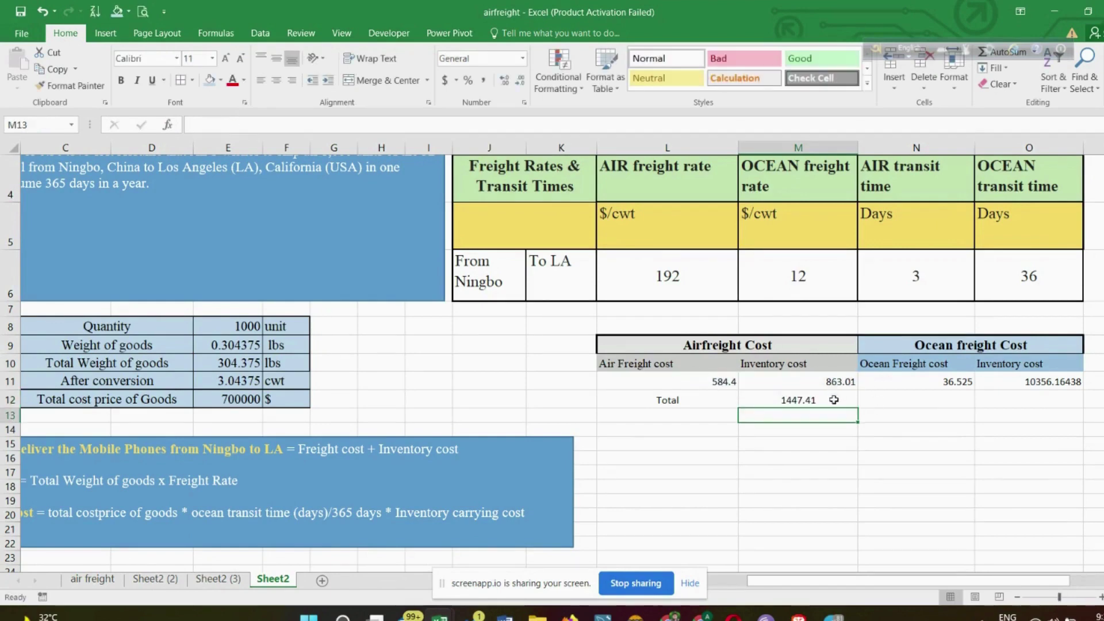
Label the ocean 'Total' row and enter =N11+O11, giving 10392.68938
left_click(881, 400)
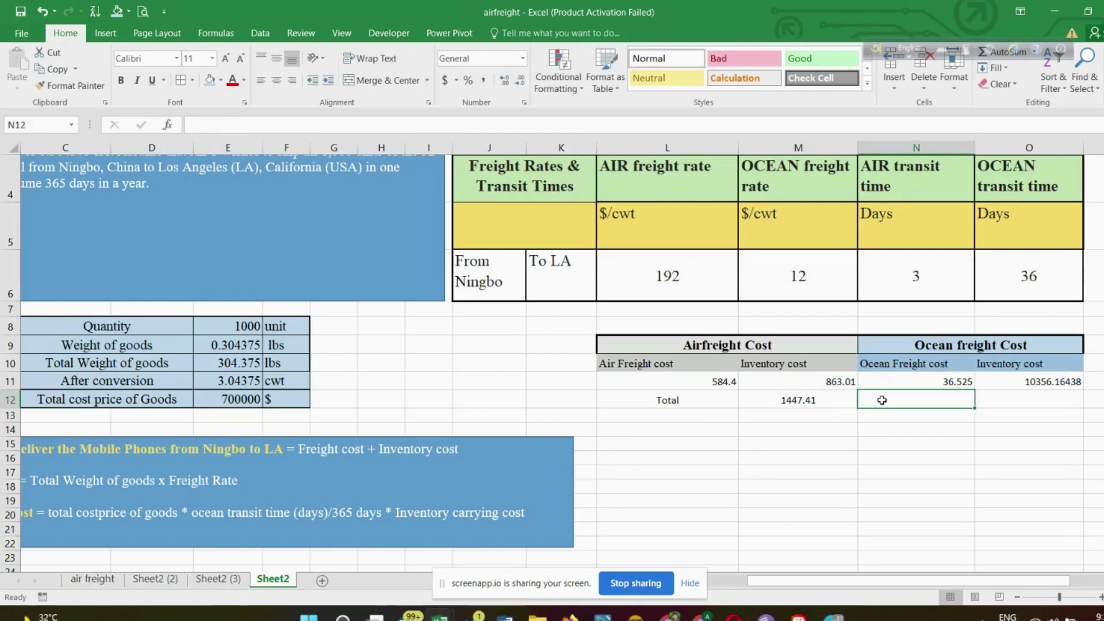
type("Total")
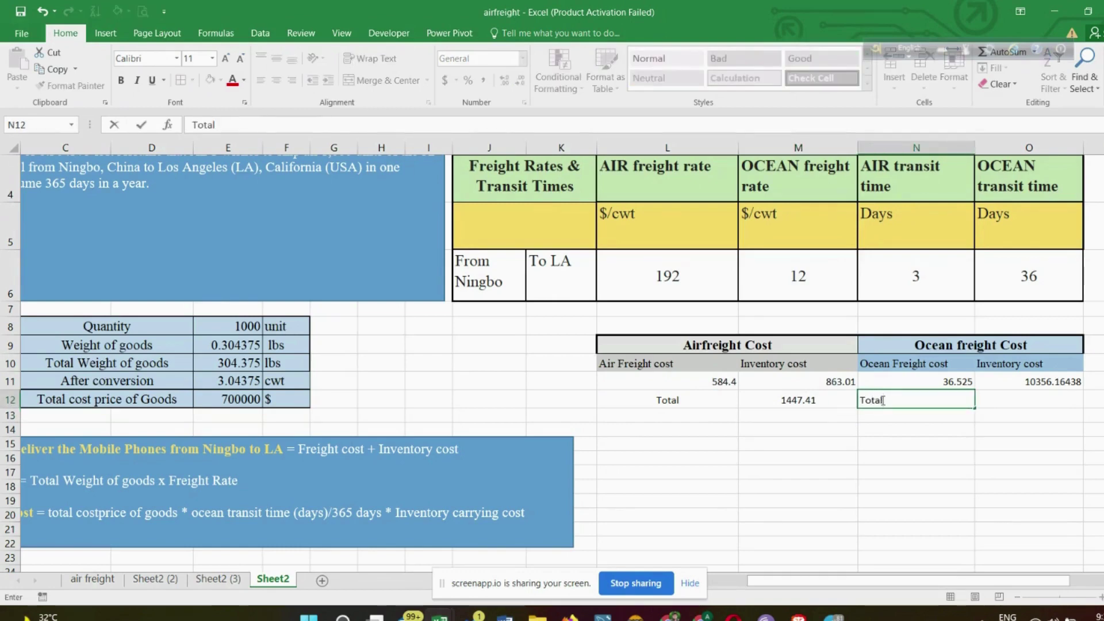
left_click(1008, 402)
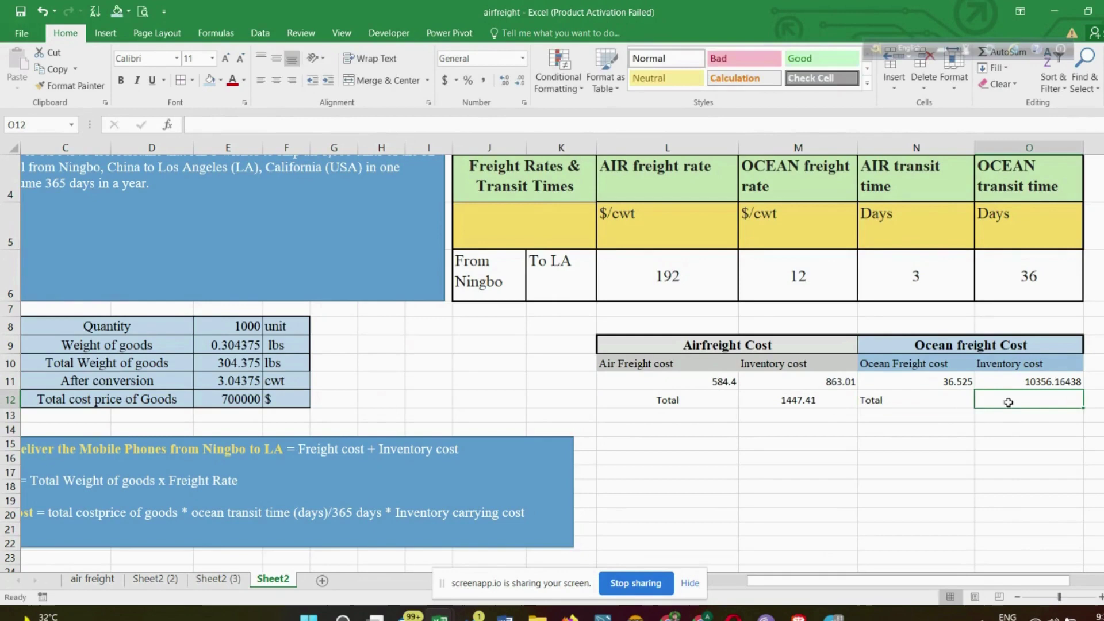
type("=")
left_click(947, 382)
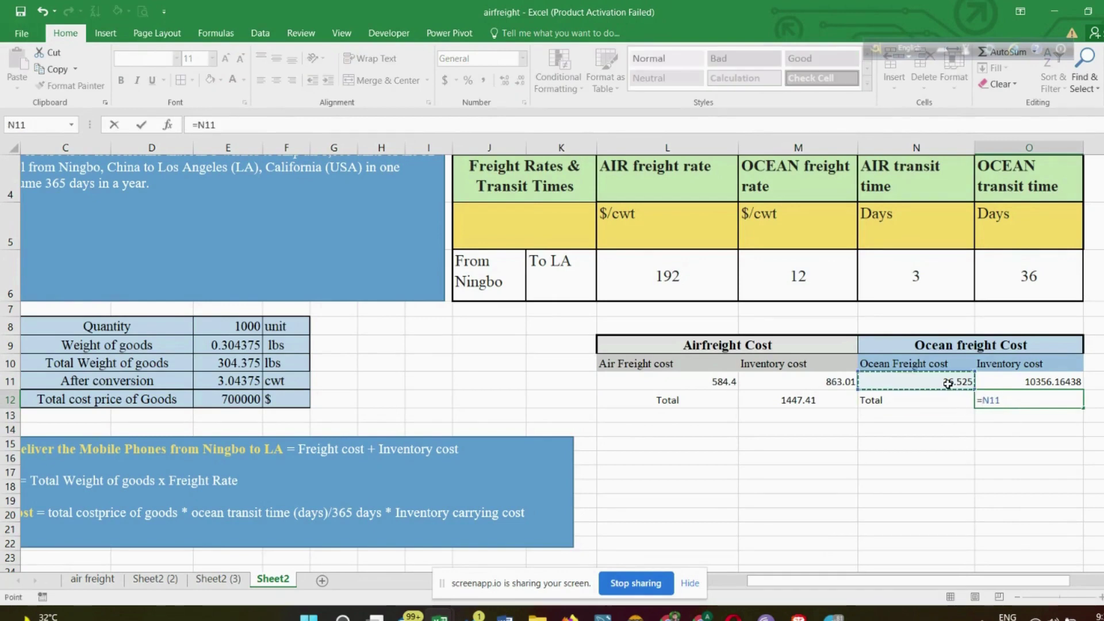
type("+")
left_click(1016, 380)
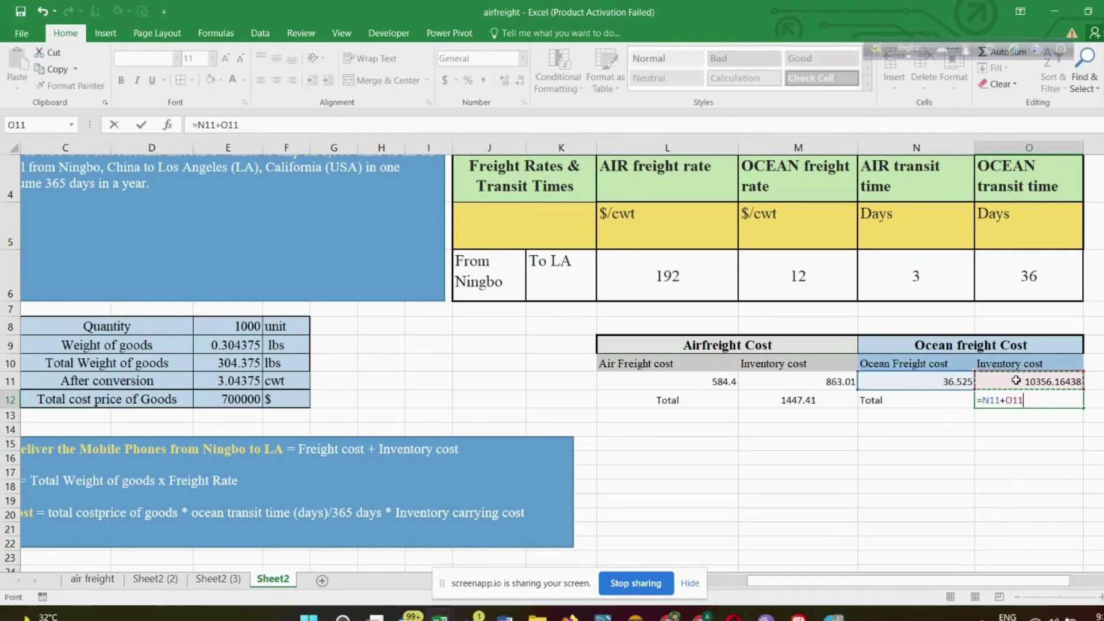
key("Return")
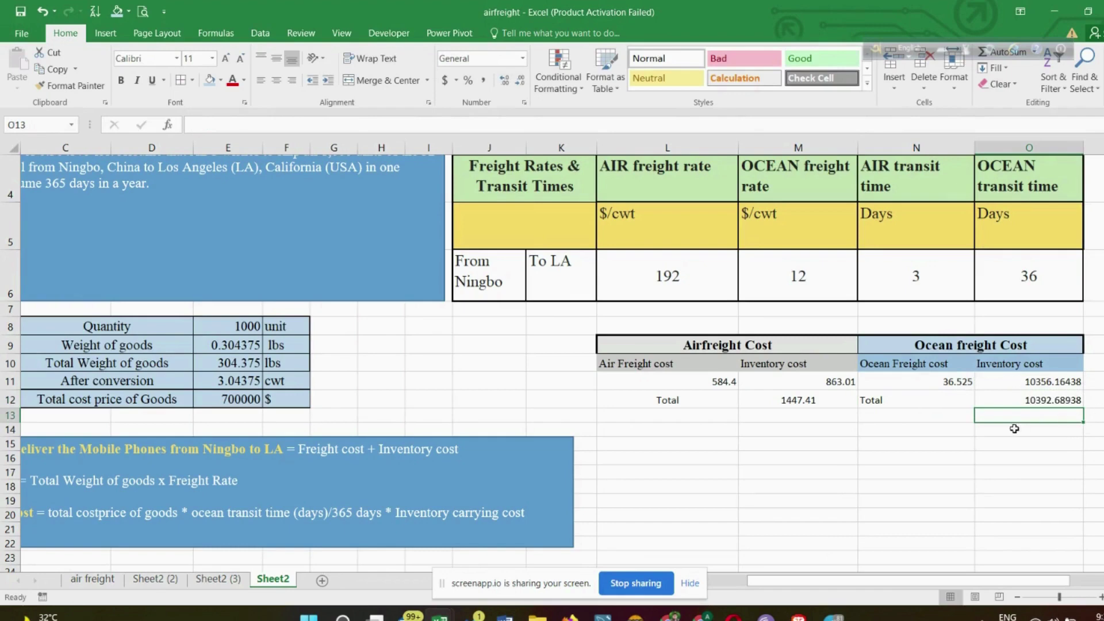
left_click(1007, 399)
left_click(790, 400)
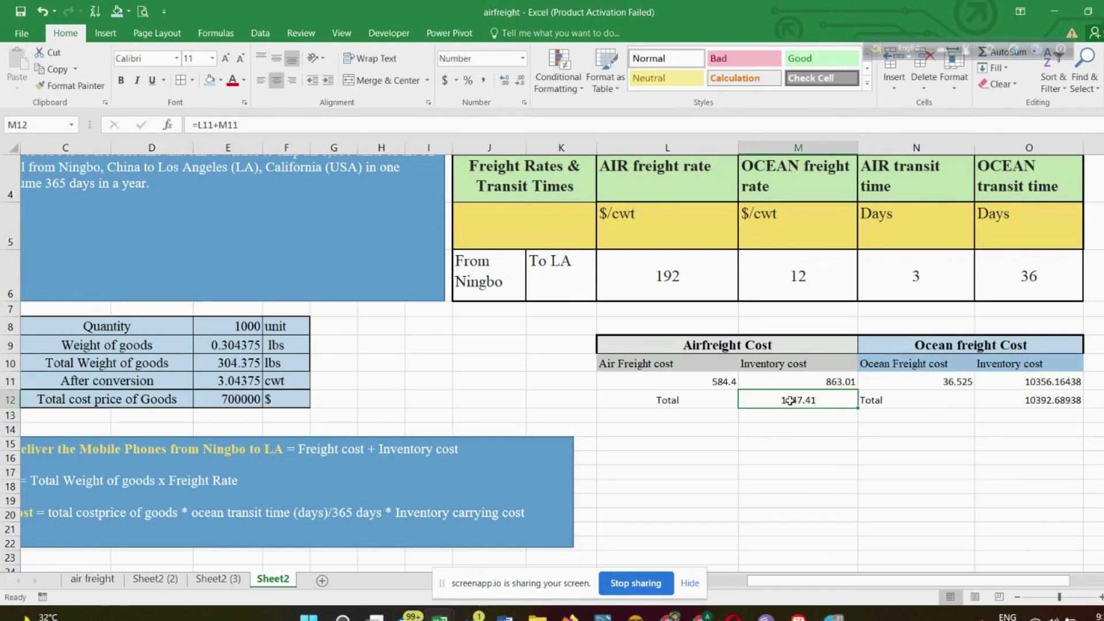
Look over the cost table headings and the air freight and air inventory formulas
left_click(656, 397)
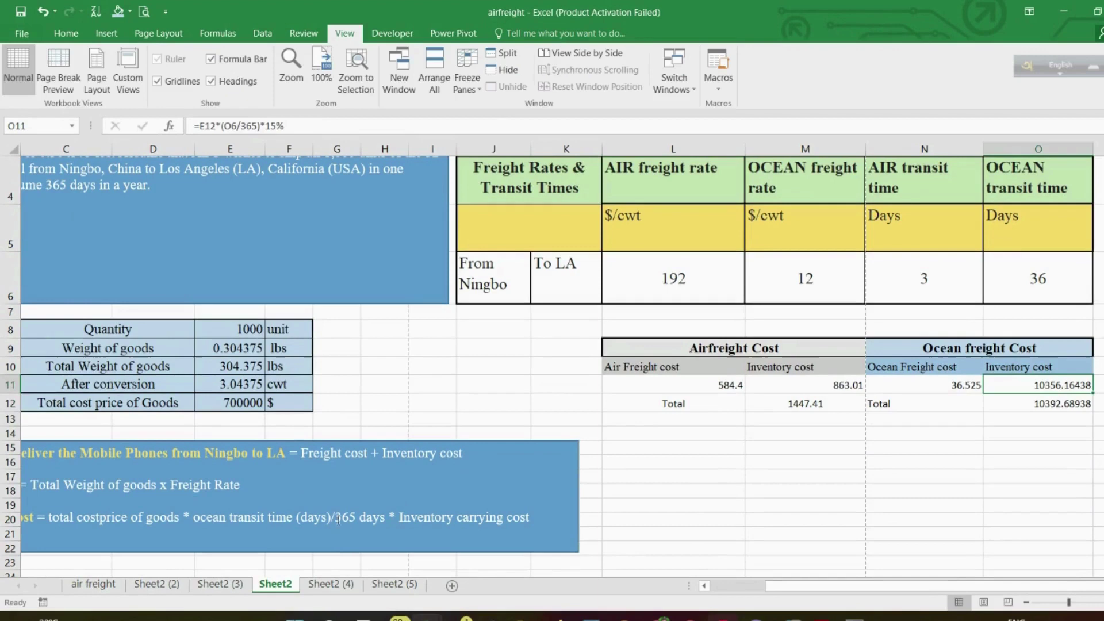
scroll(428, 499, "up", 1)
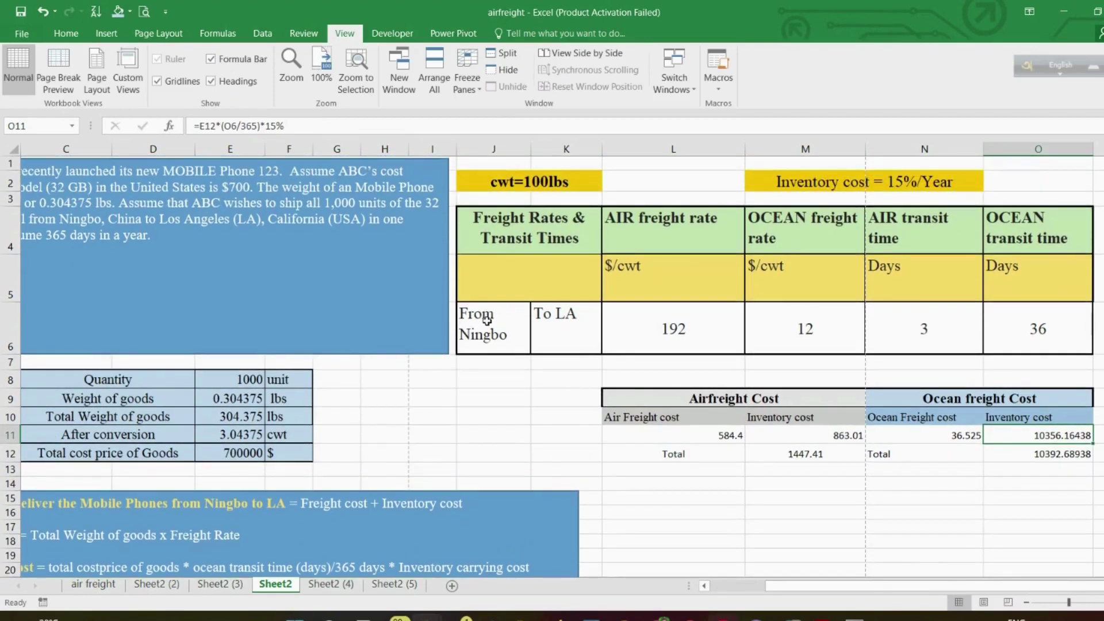
left_click(682, 417)
left_click(698, 437)
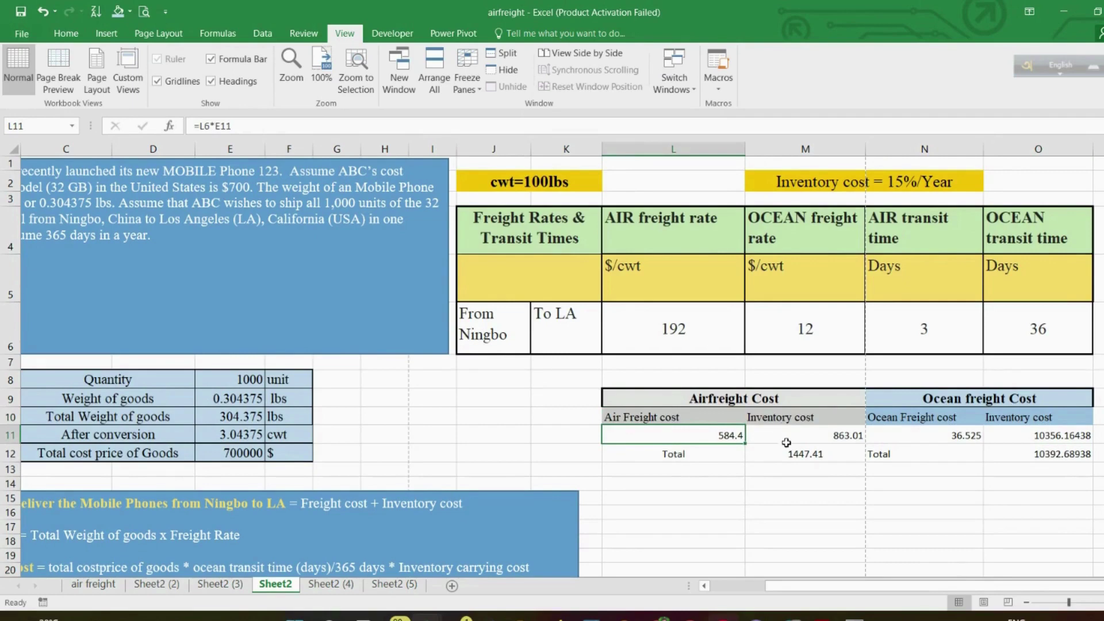
left_click(786, 442)
left_click(607, 415)
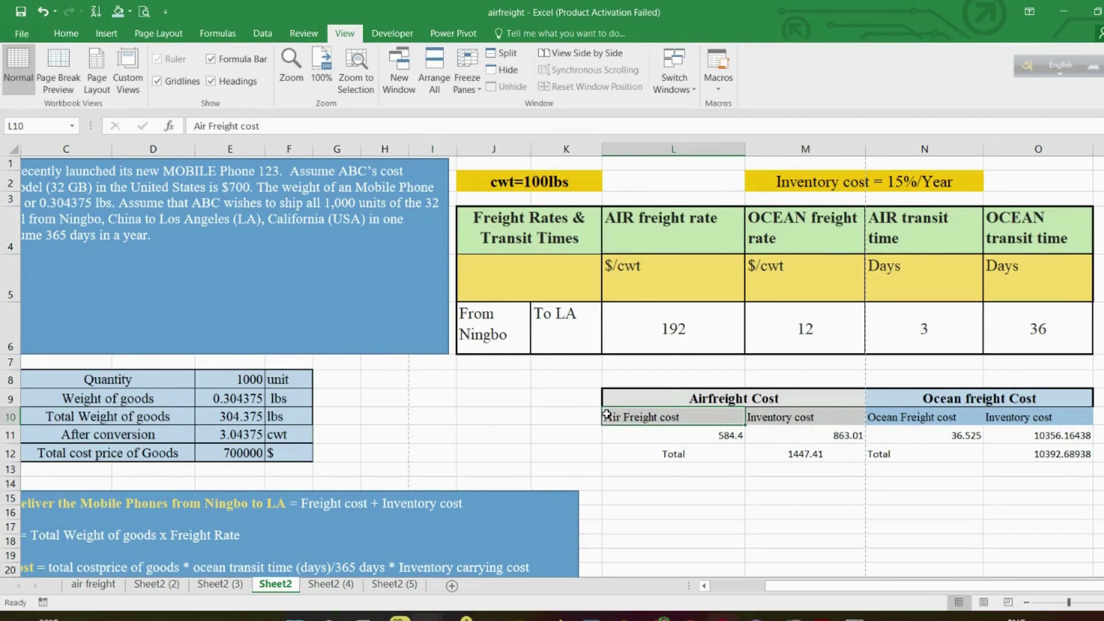
left_click(780, 421)
left_click(901, 415)
left_click(1017, 417)
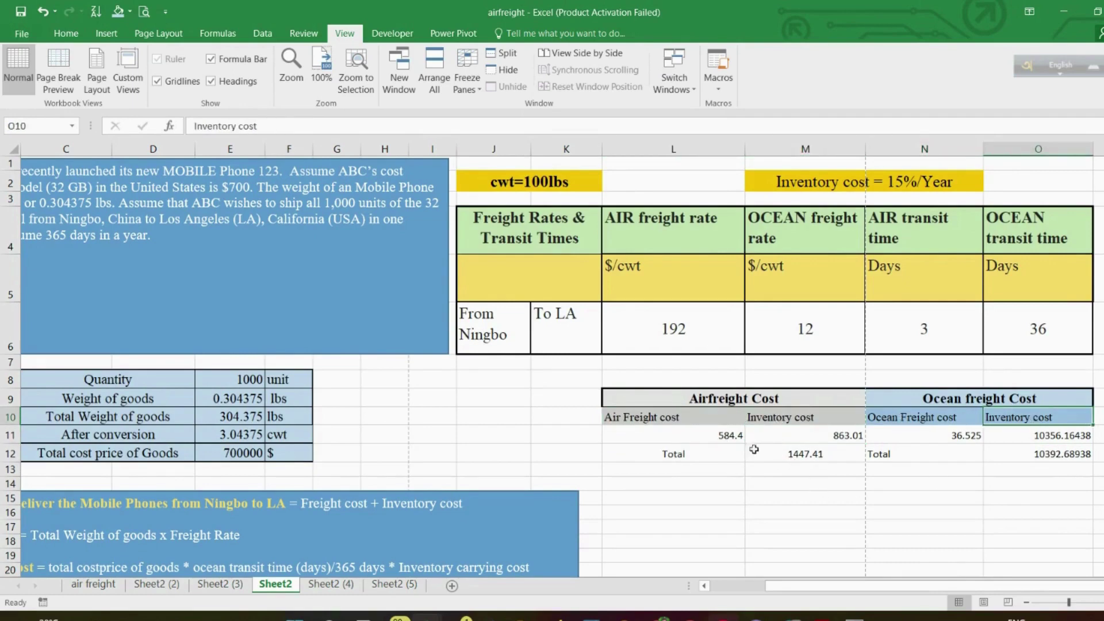
Review the L11 and E12 formula references unchanged, then move to the Sheet2 (4) worksheet
double_click(712, 437)
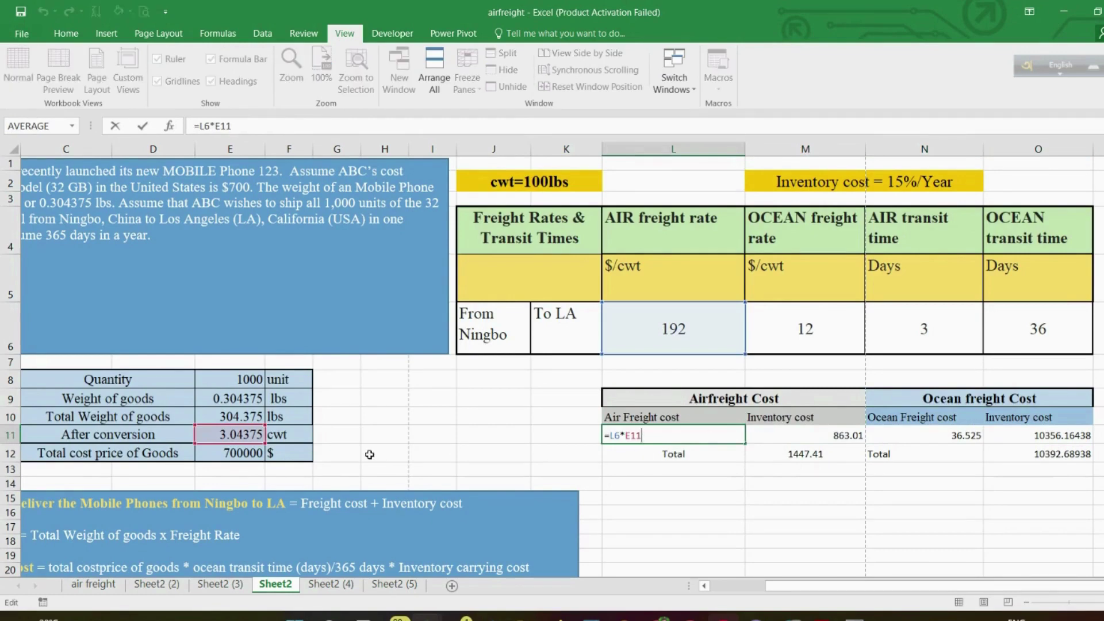
key("ctrl+Return")
double_click(232, 452)
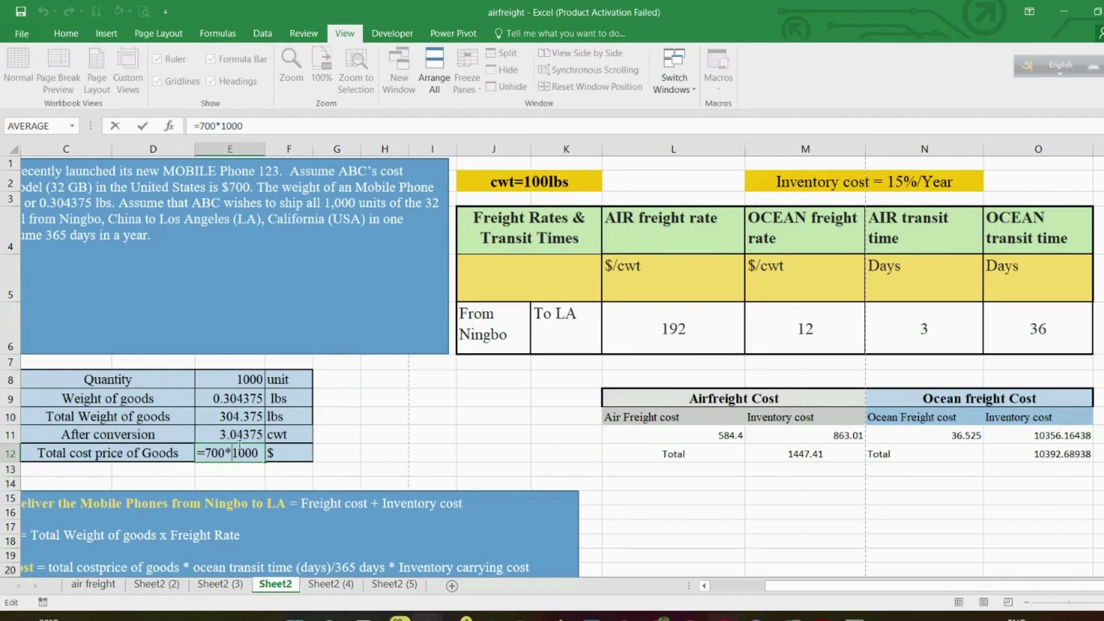
left_click(225, 187)
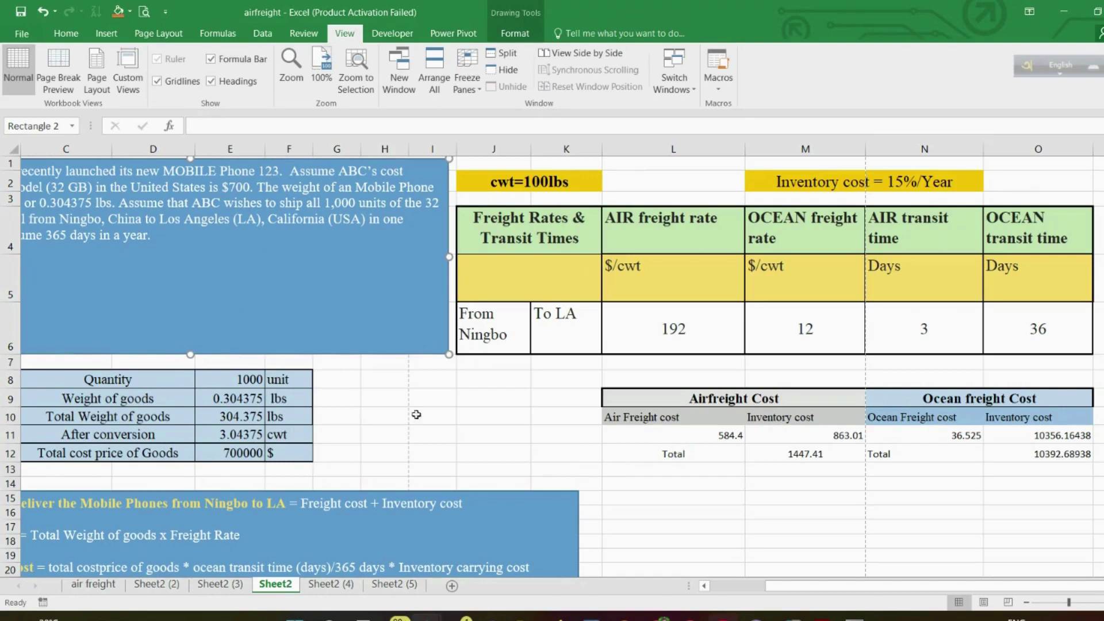
key("ctrl+Page_Down")
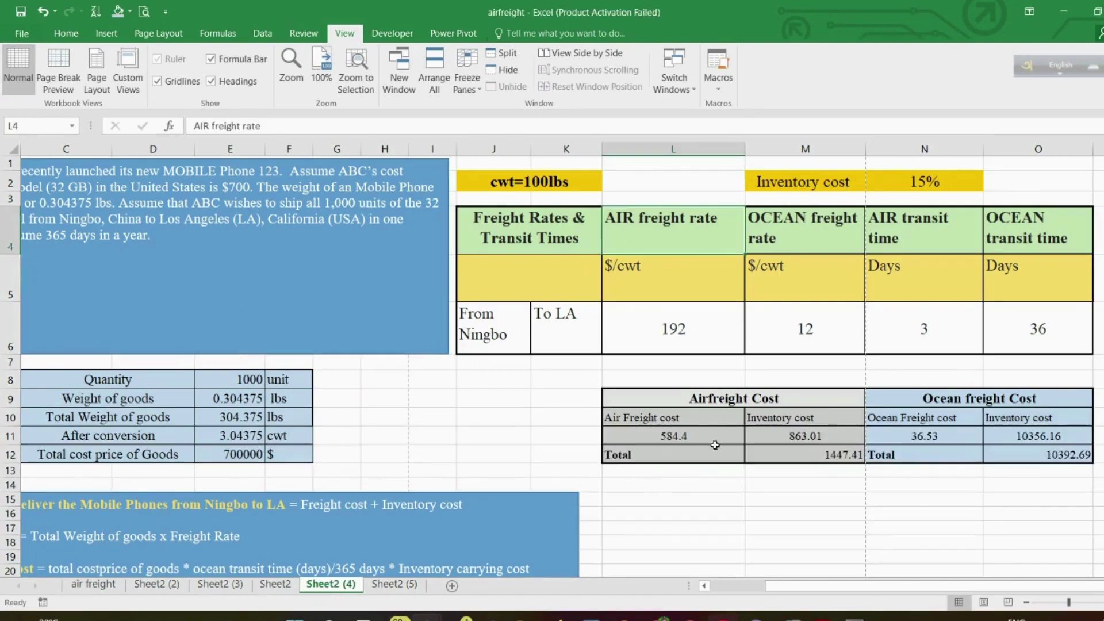
Verify Sheet2 (4)'s totals, 36-day ocean transit and 15% rate, then edit G2 on Sheet2 (5)
scroll(719, 443, "down", 1)
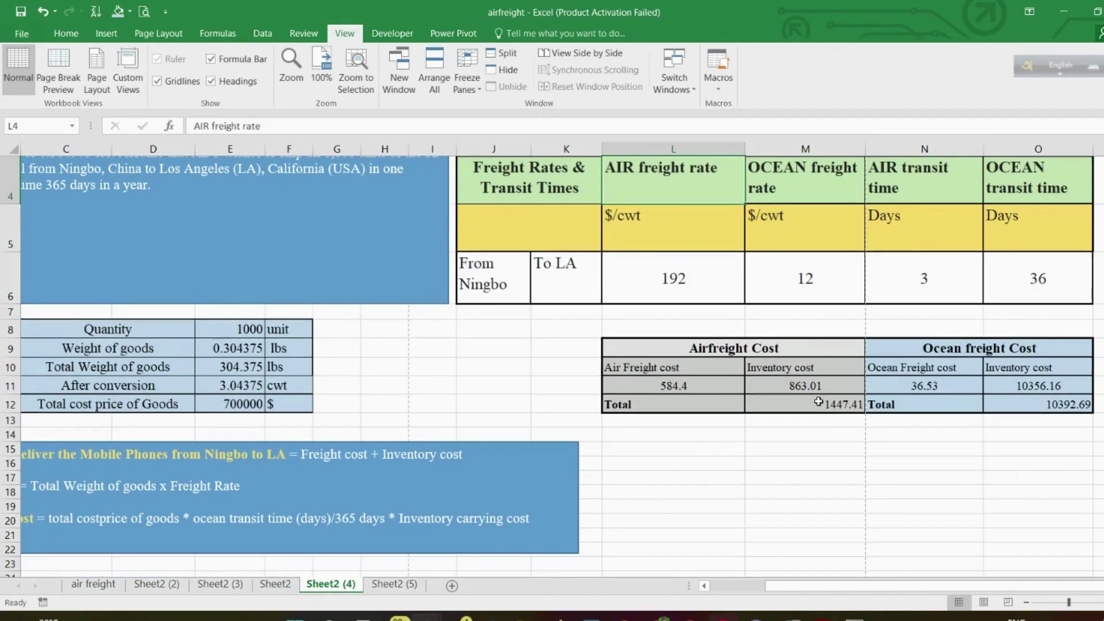
left_click(817, 401)
left_click(1039, 407)
scroll(969, 410, "up", 1)
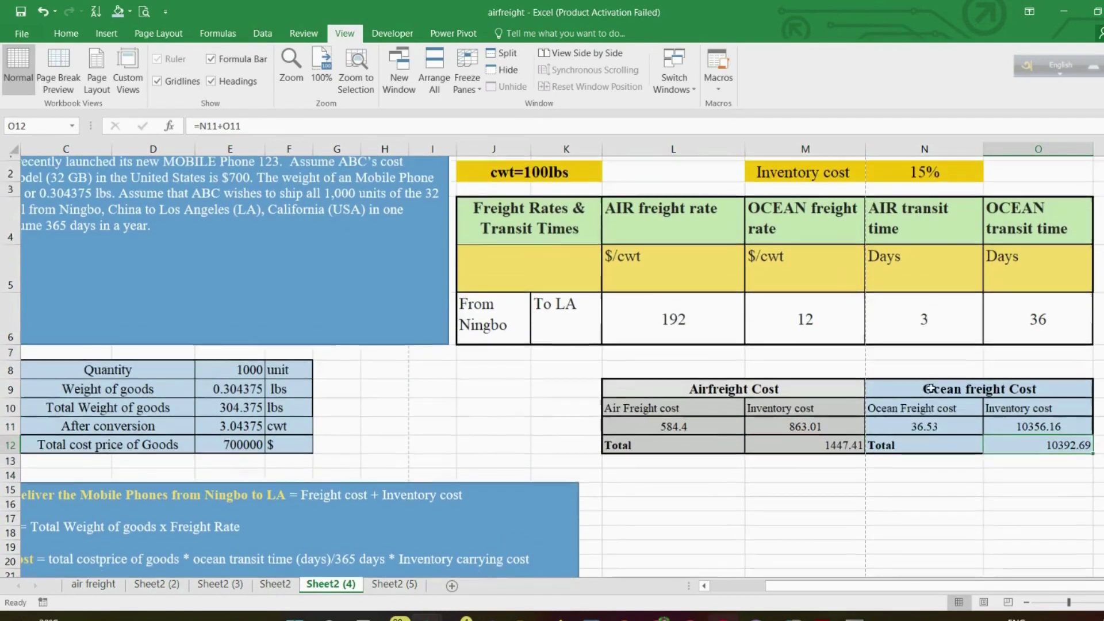
left_click(828, 454)
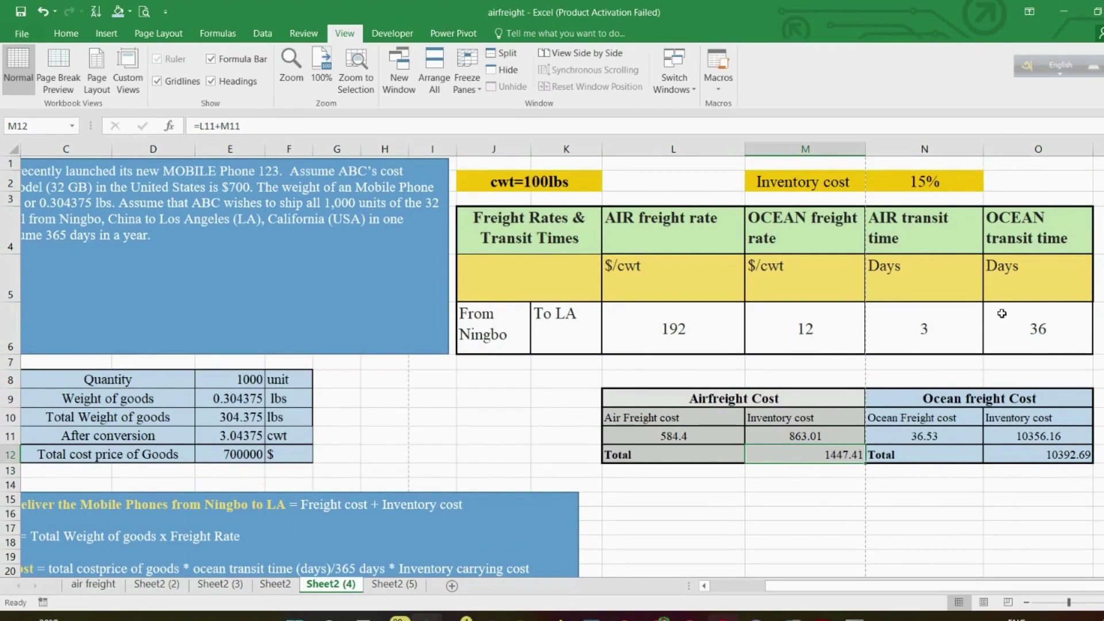
left_click(1020, 237)
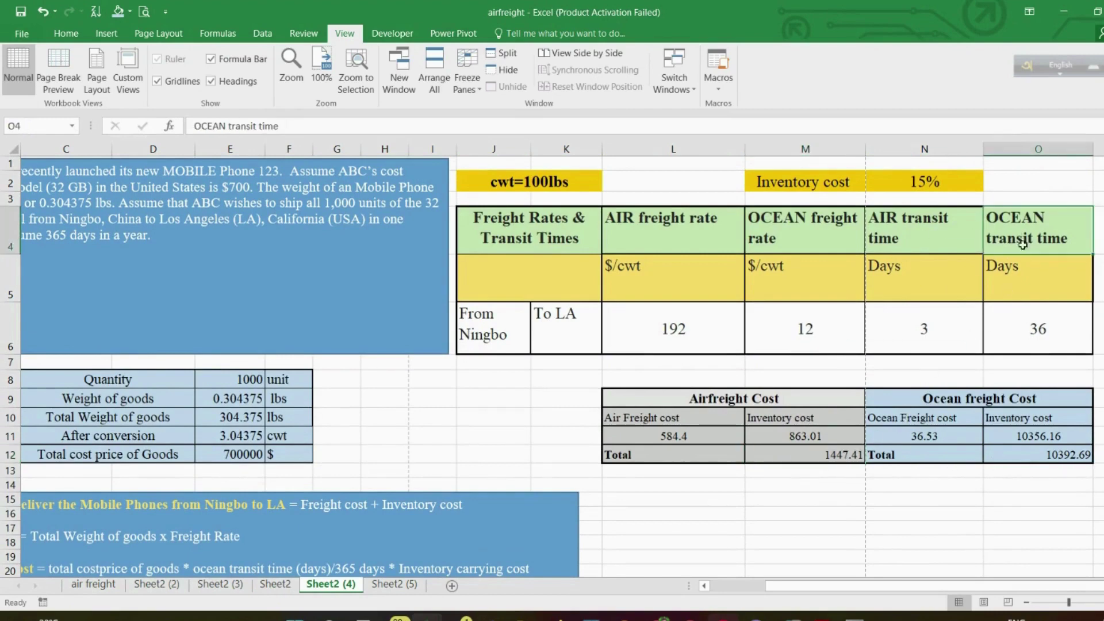
left_click(1043, 321)
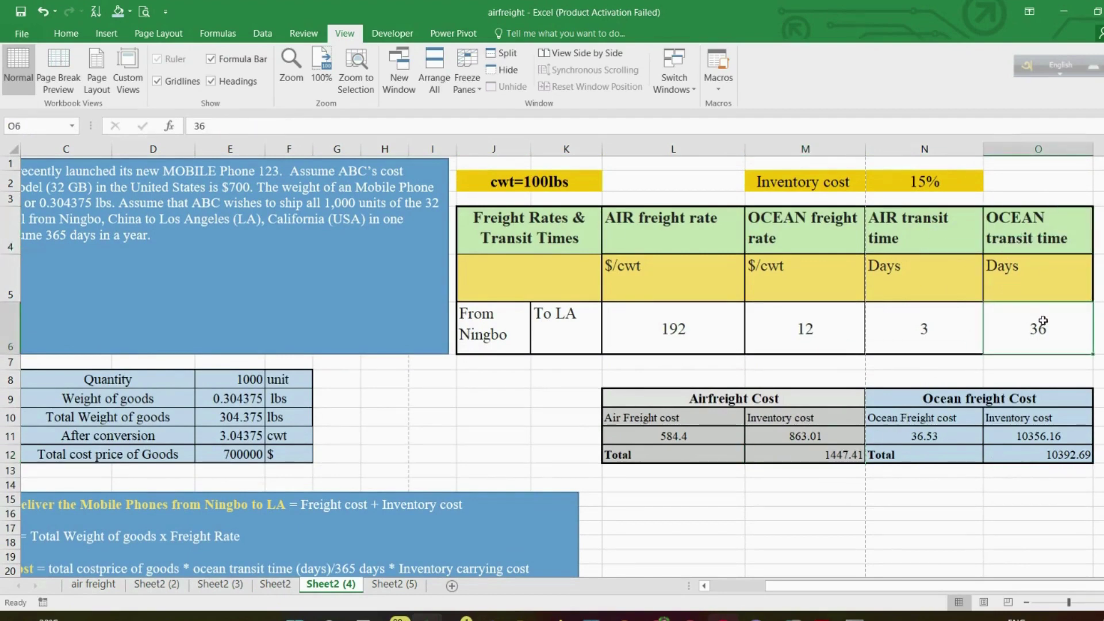
left_click(940, 181)
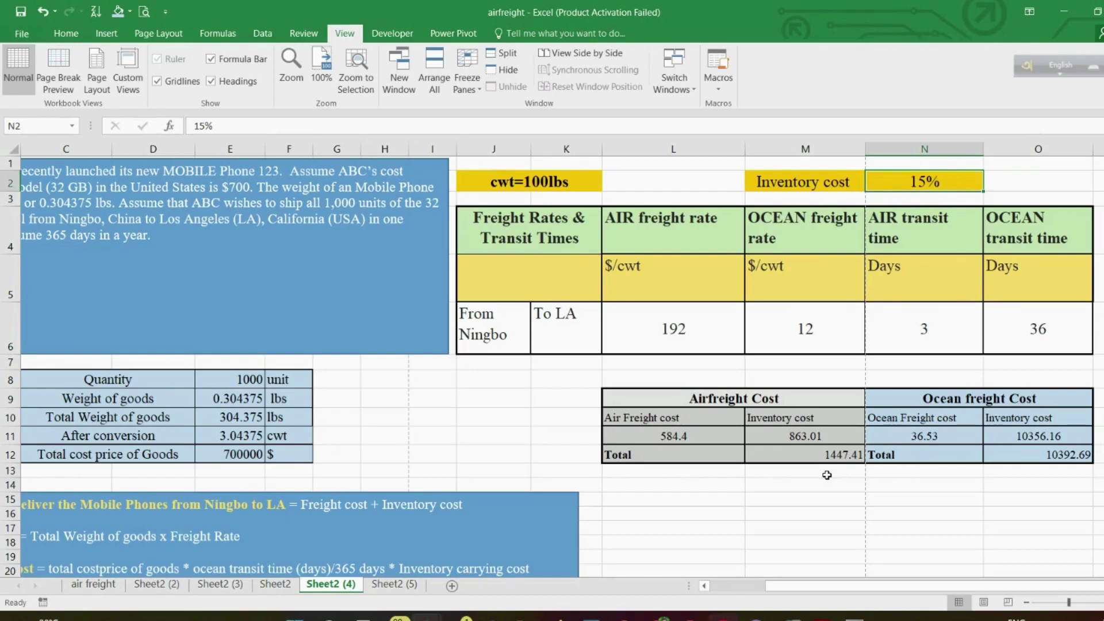
key("ctrl+Page_Down")
double_click(562, 182)
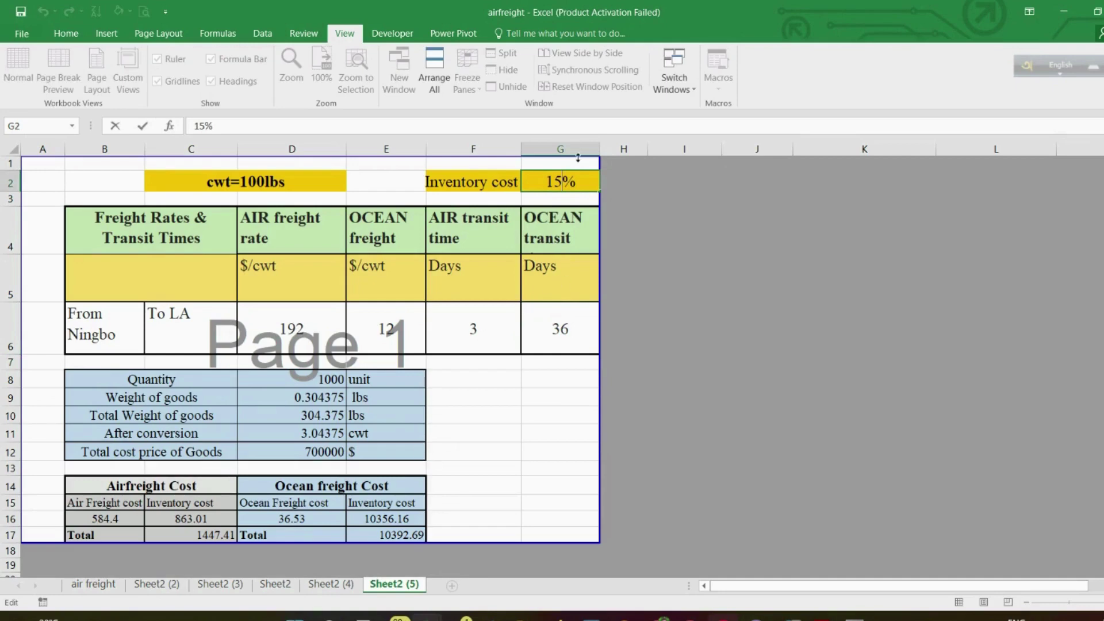
key("BackSpace")
key("BackSpace")
type("20")
key("Return")
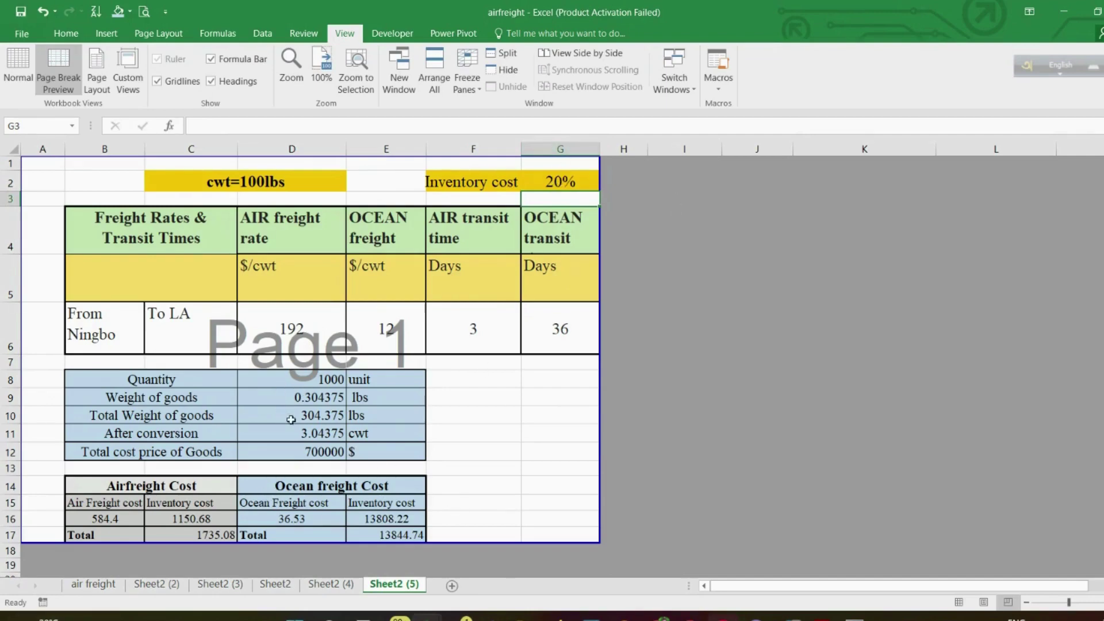
left_click(291, 419)
left_click(562, 182)
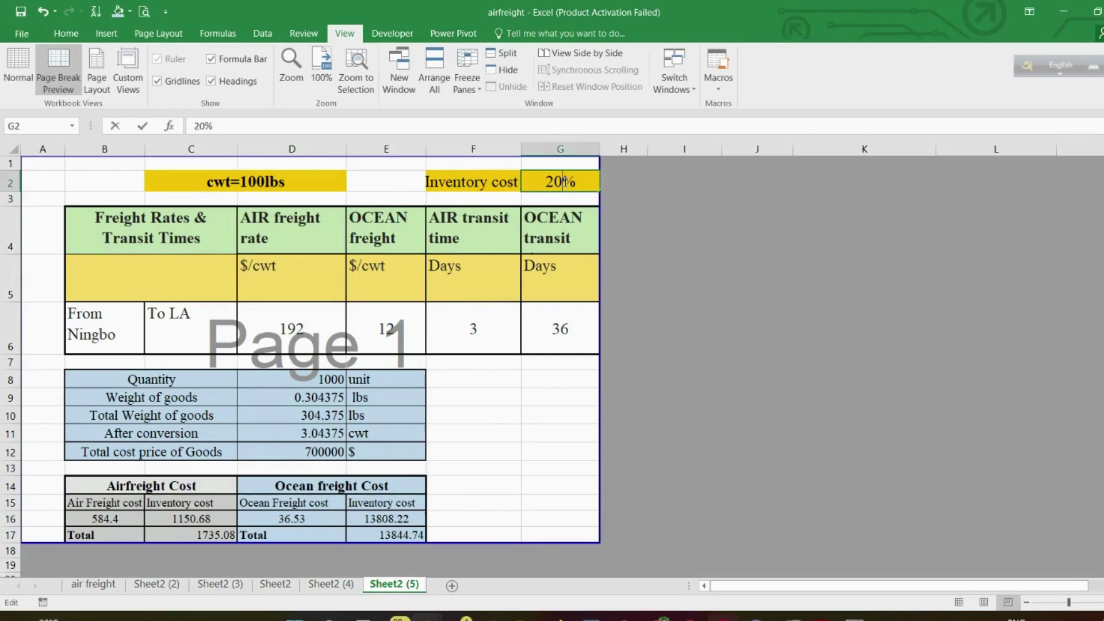
double_click(562, 181)
key("BackSpace")
key("BackSpace")
type("15")
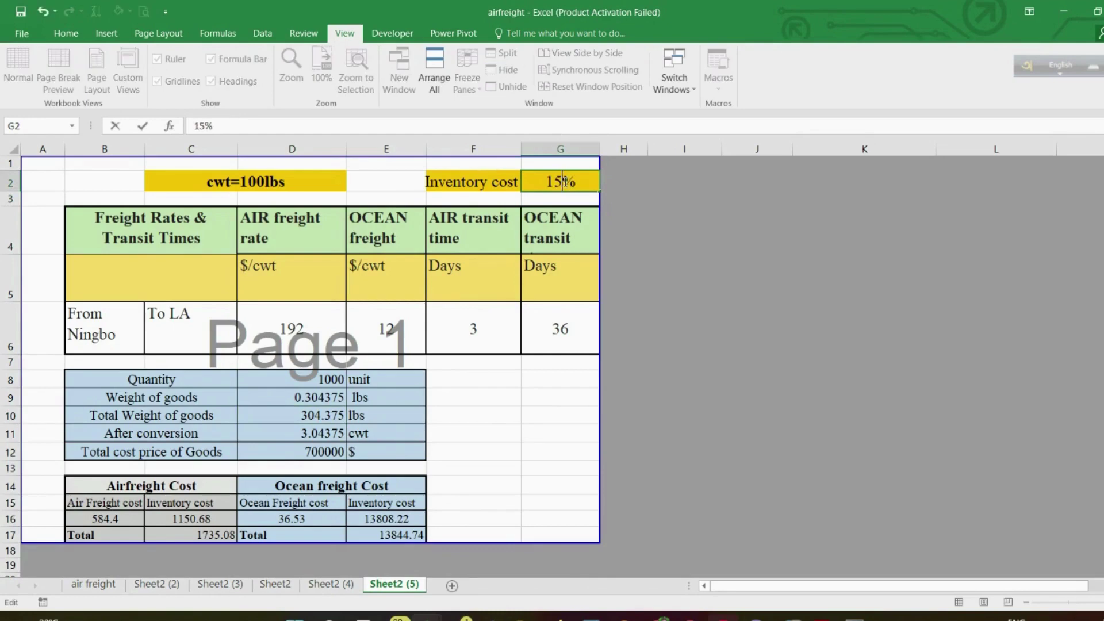
key("Return")
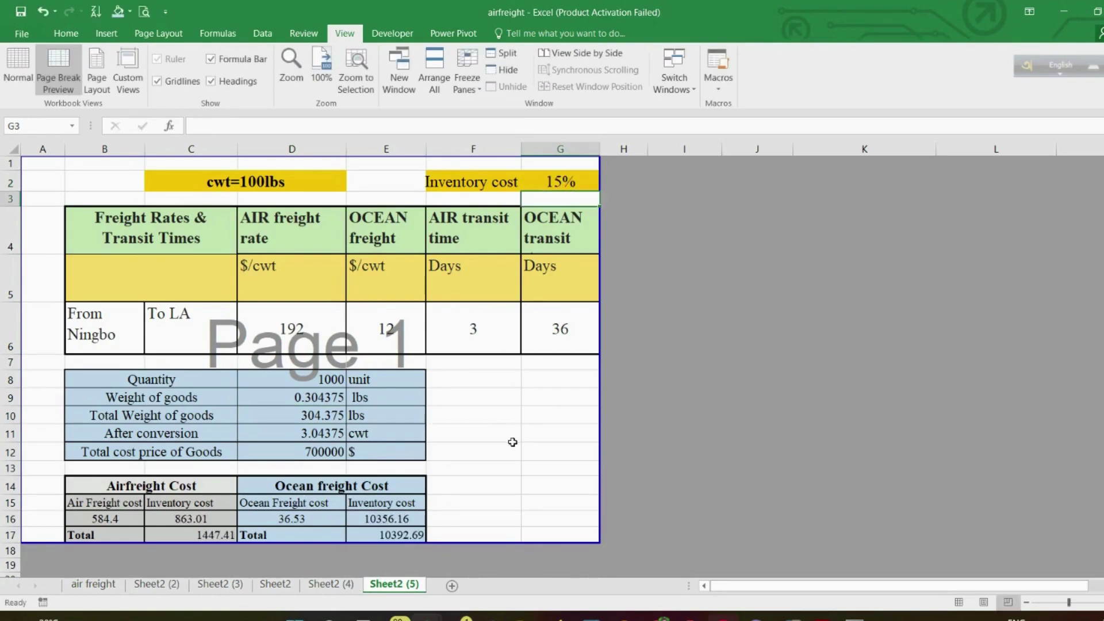